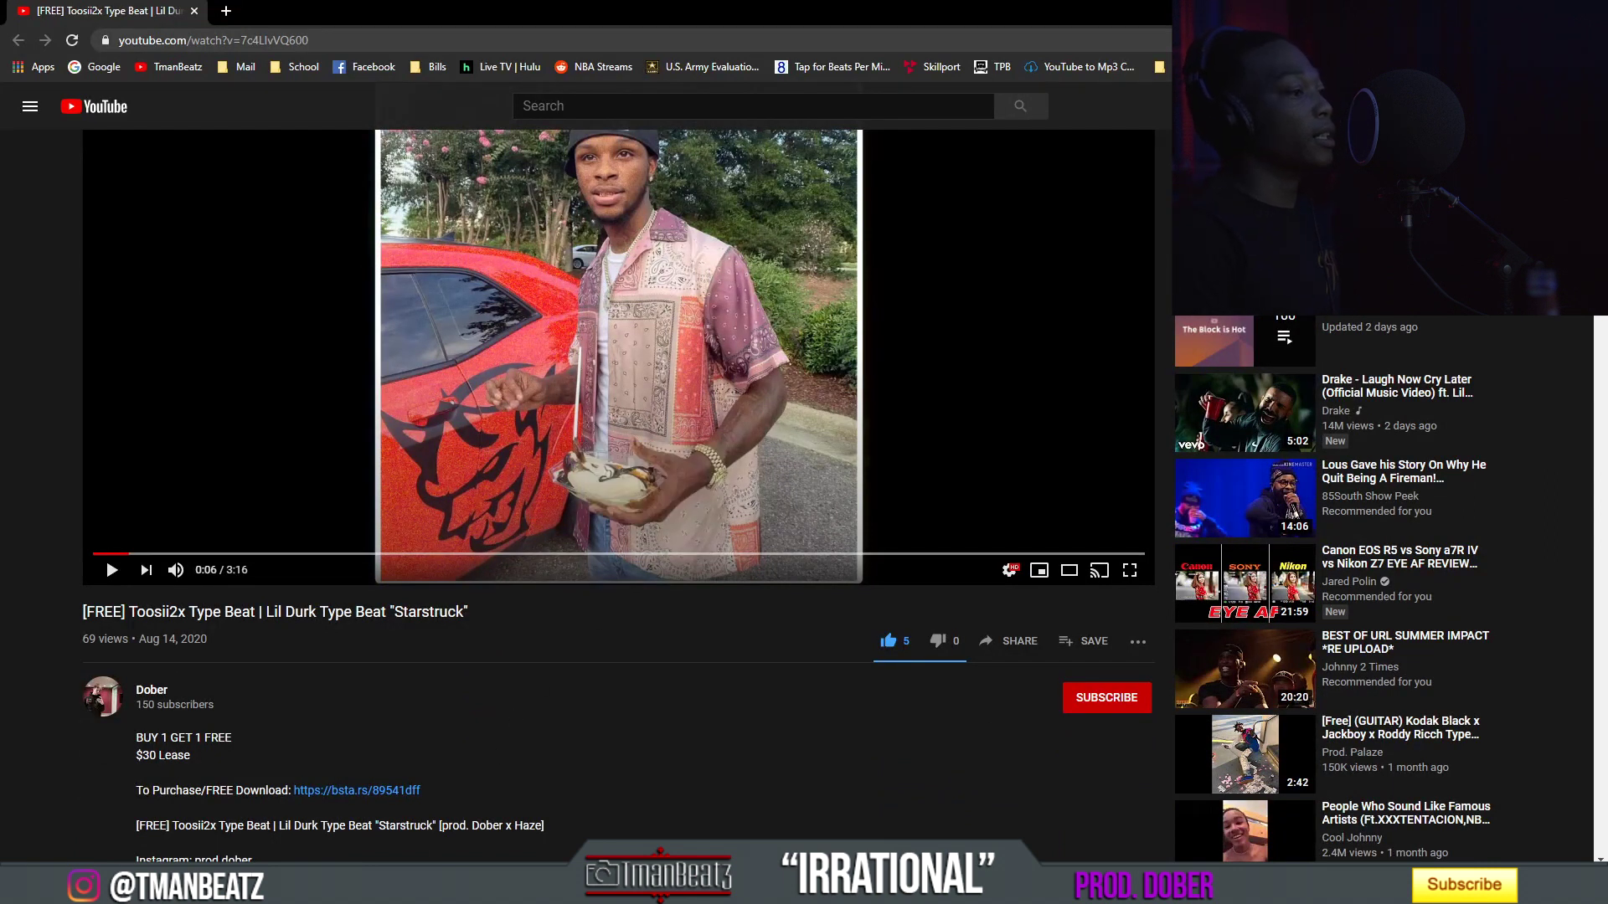
Switch from the YouTube beat page to FL Studio and record layered vocal takes over the beat on the recording track.
click(636, 800)
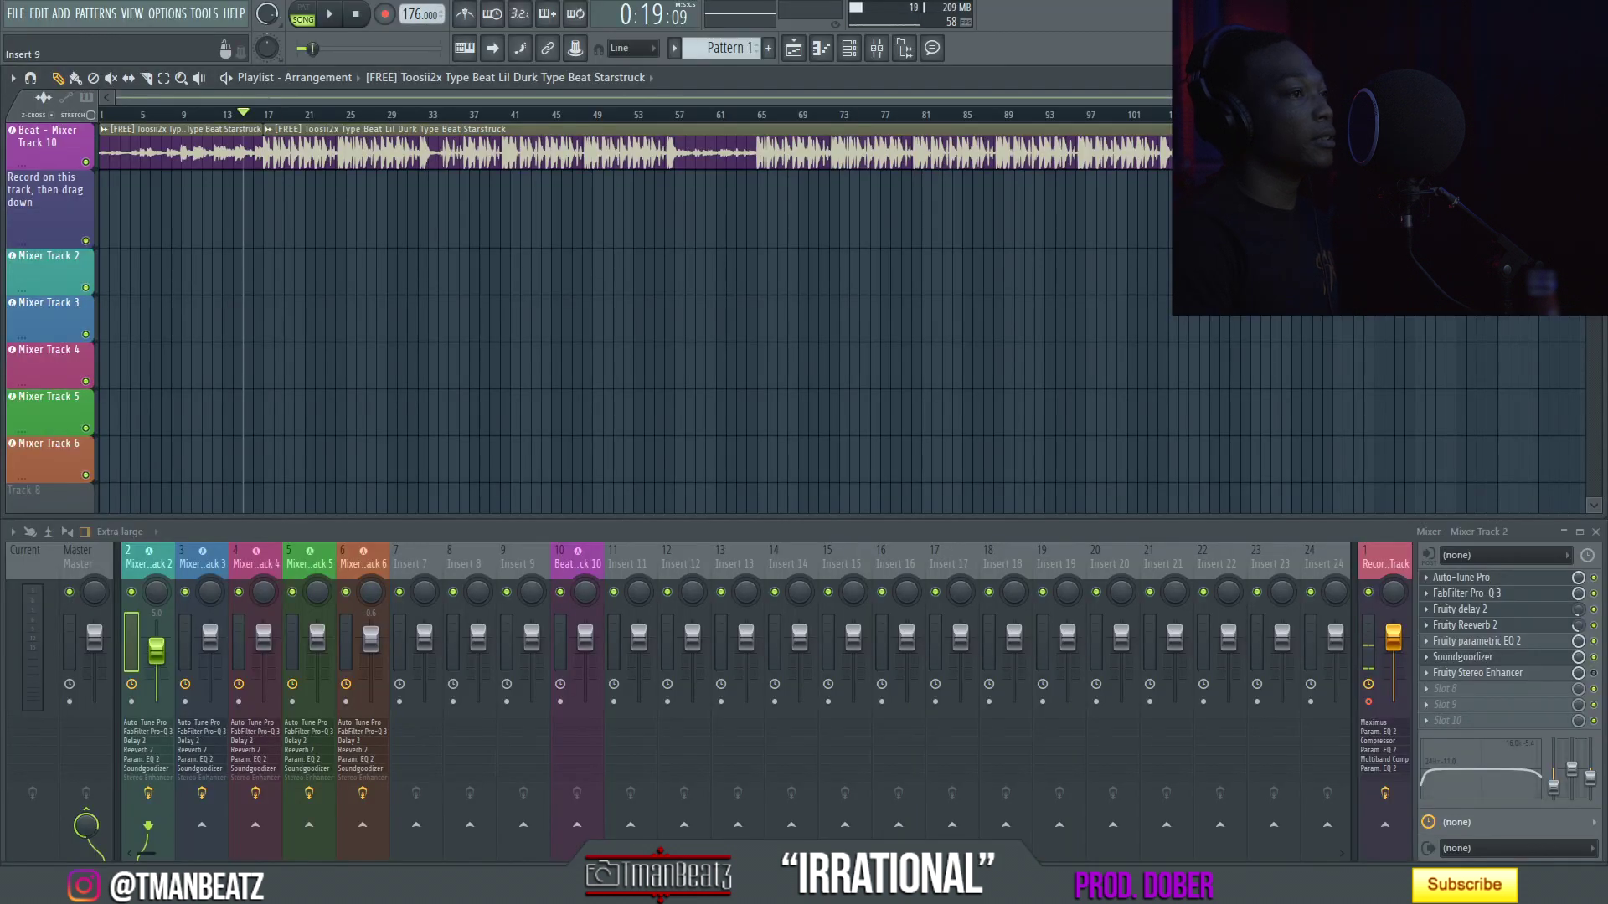
key(space)
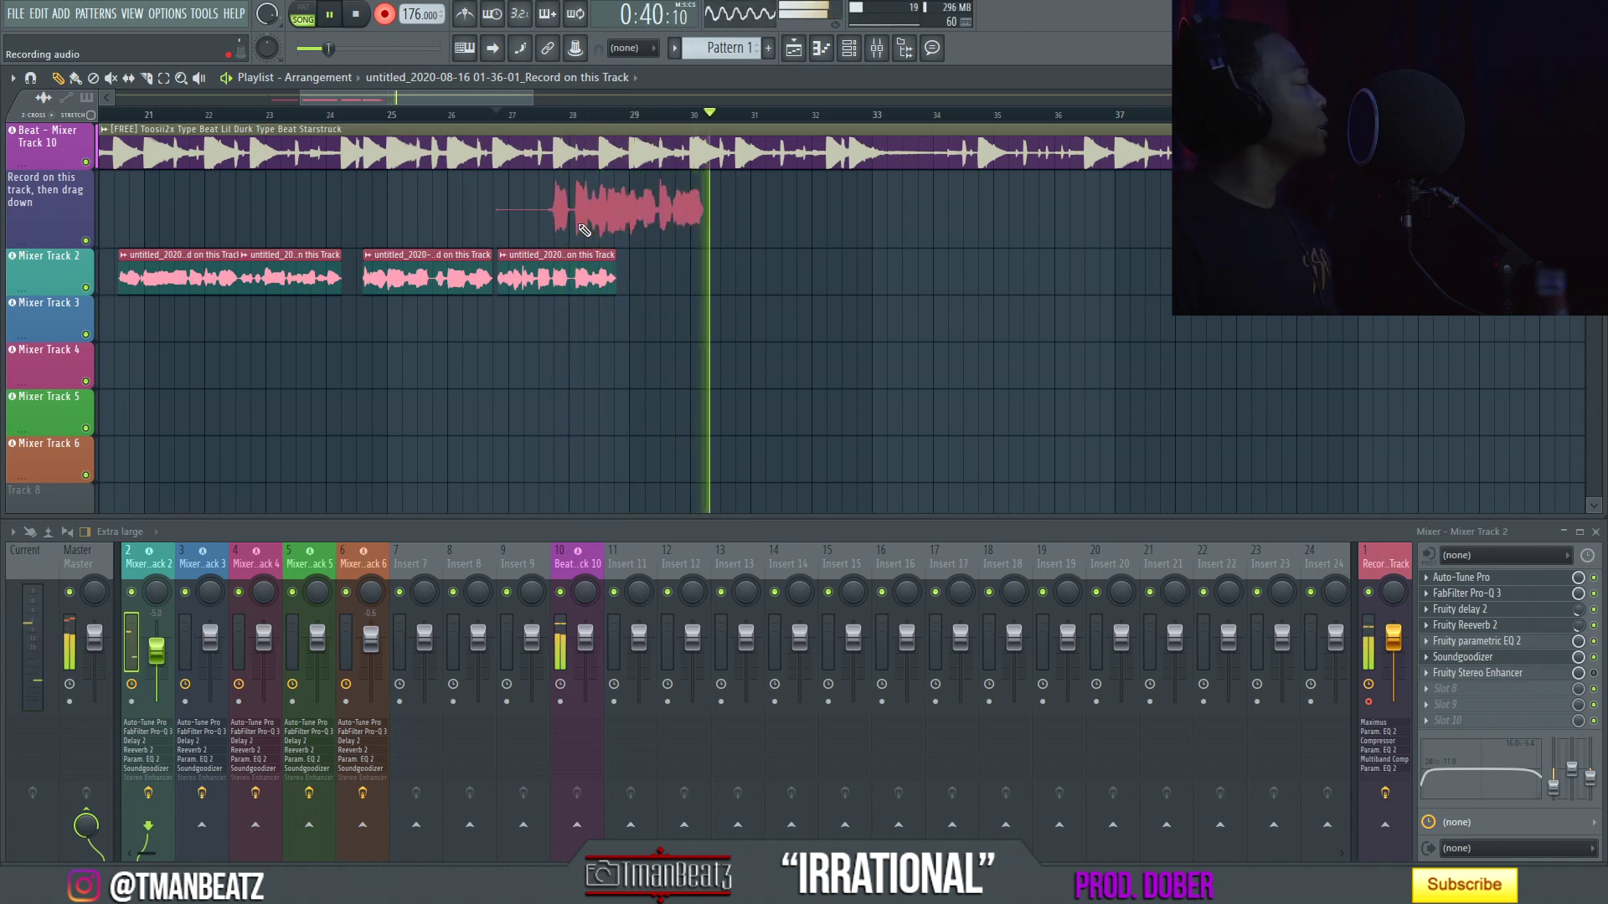
key(space)
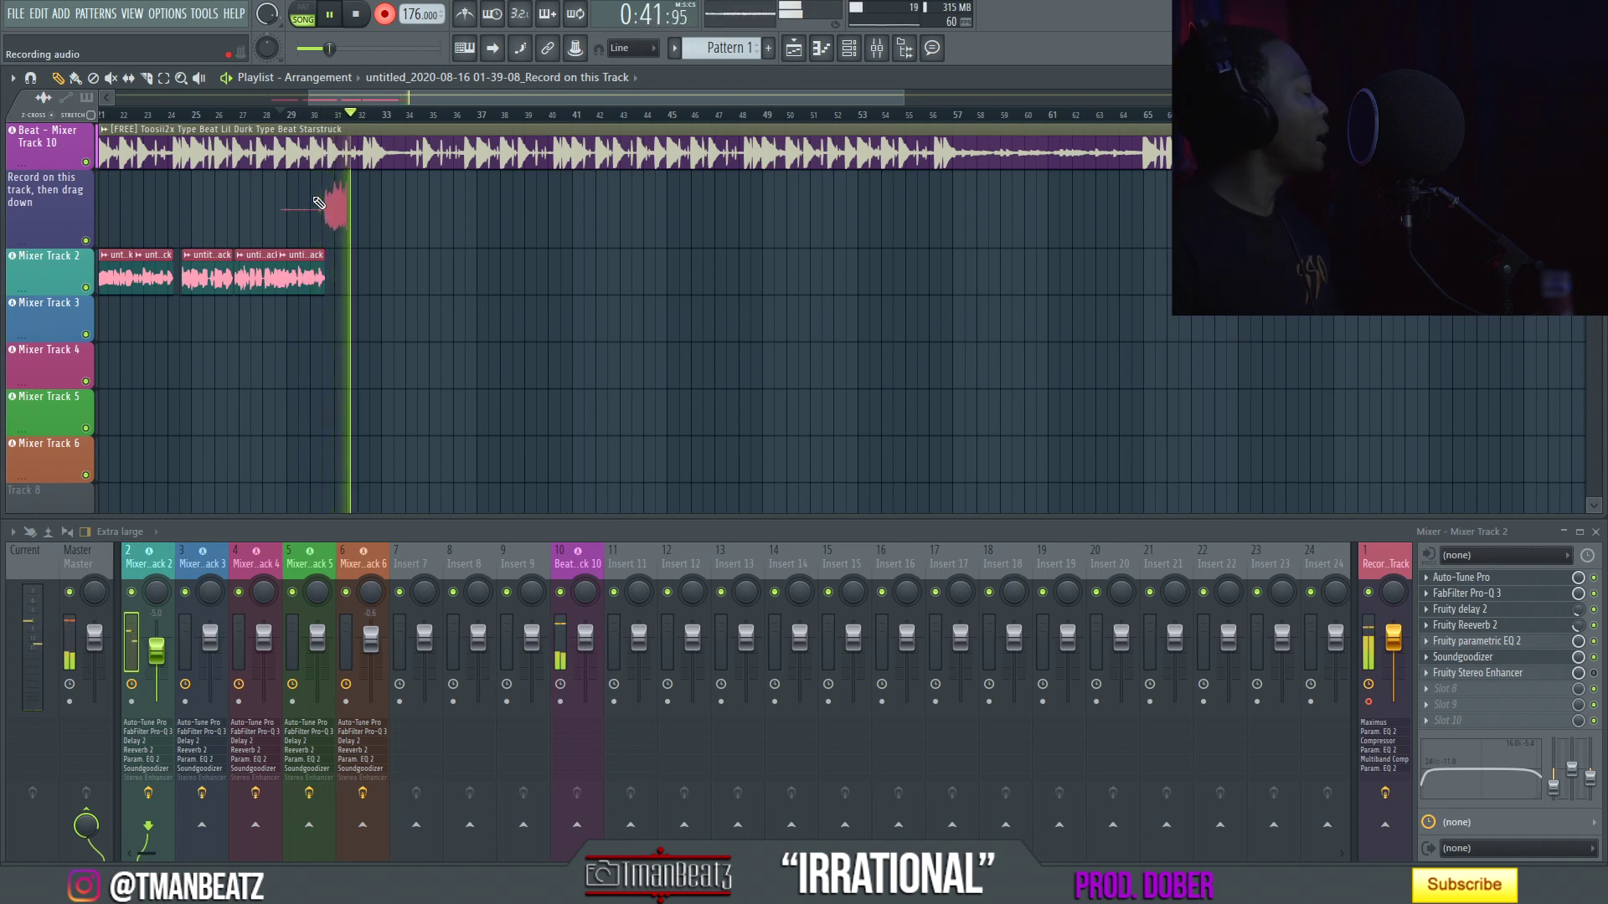
key(space)
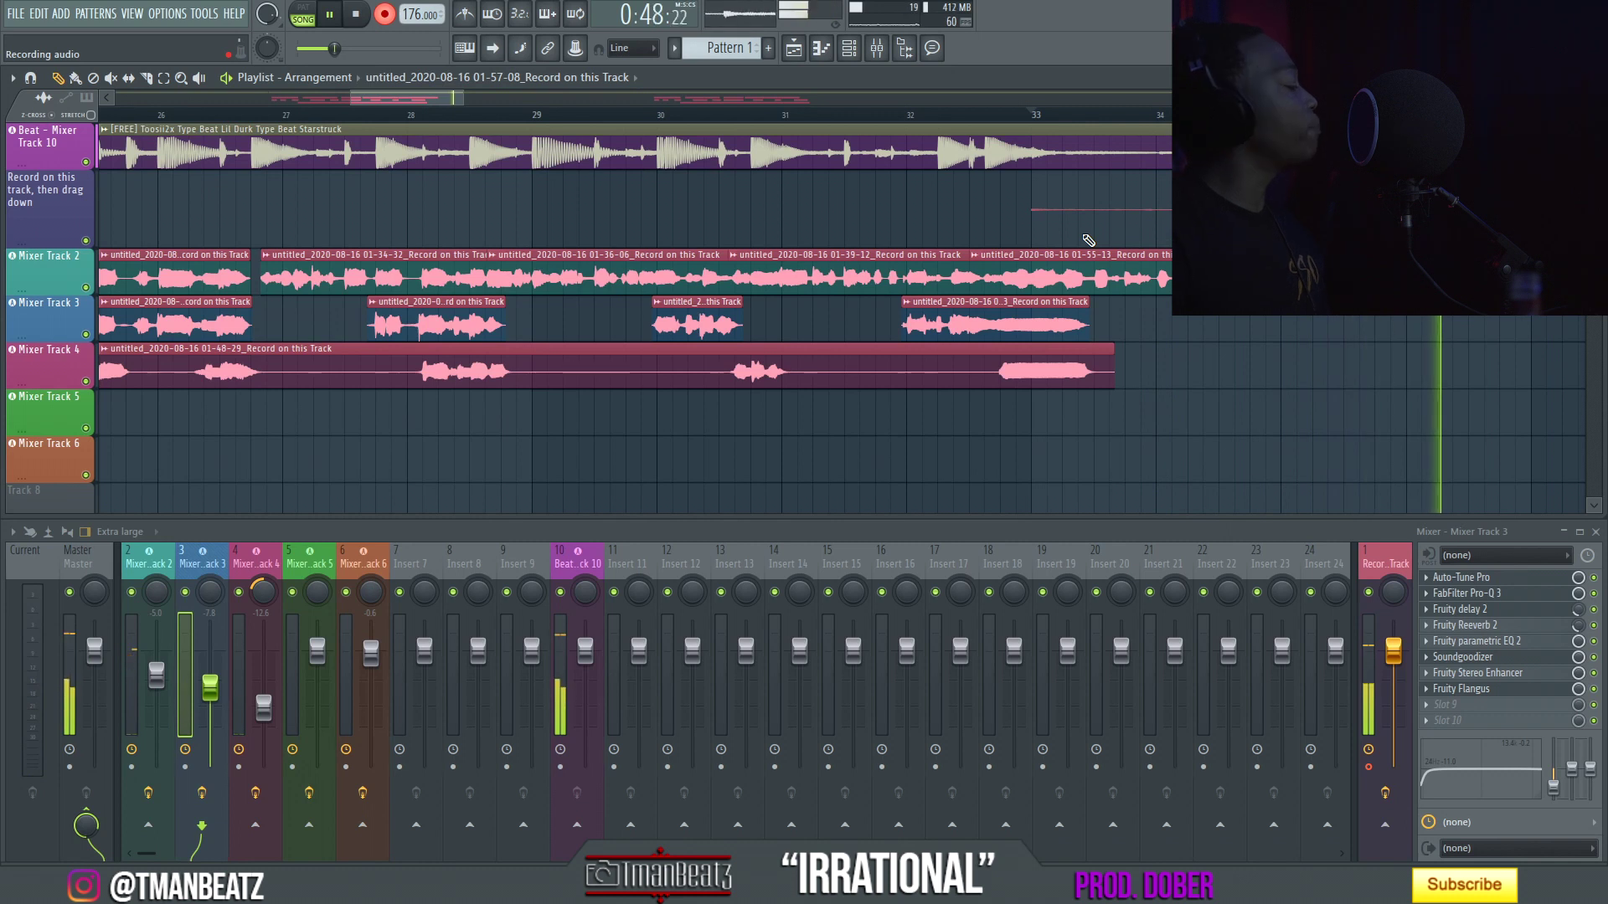
key(space)
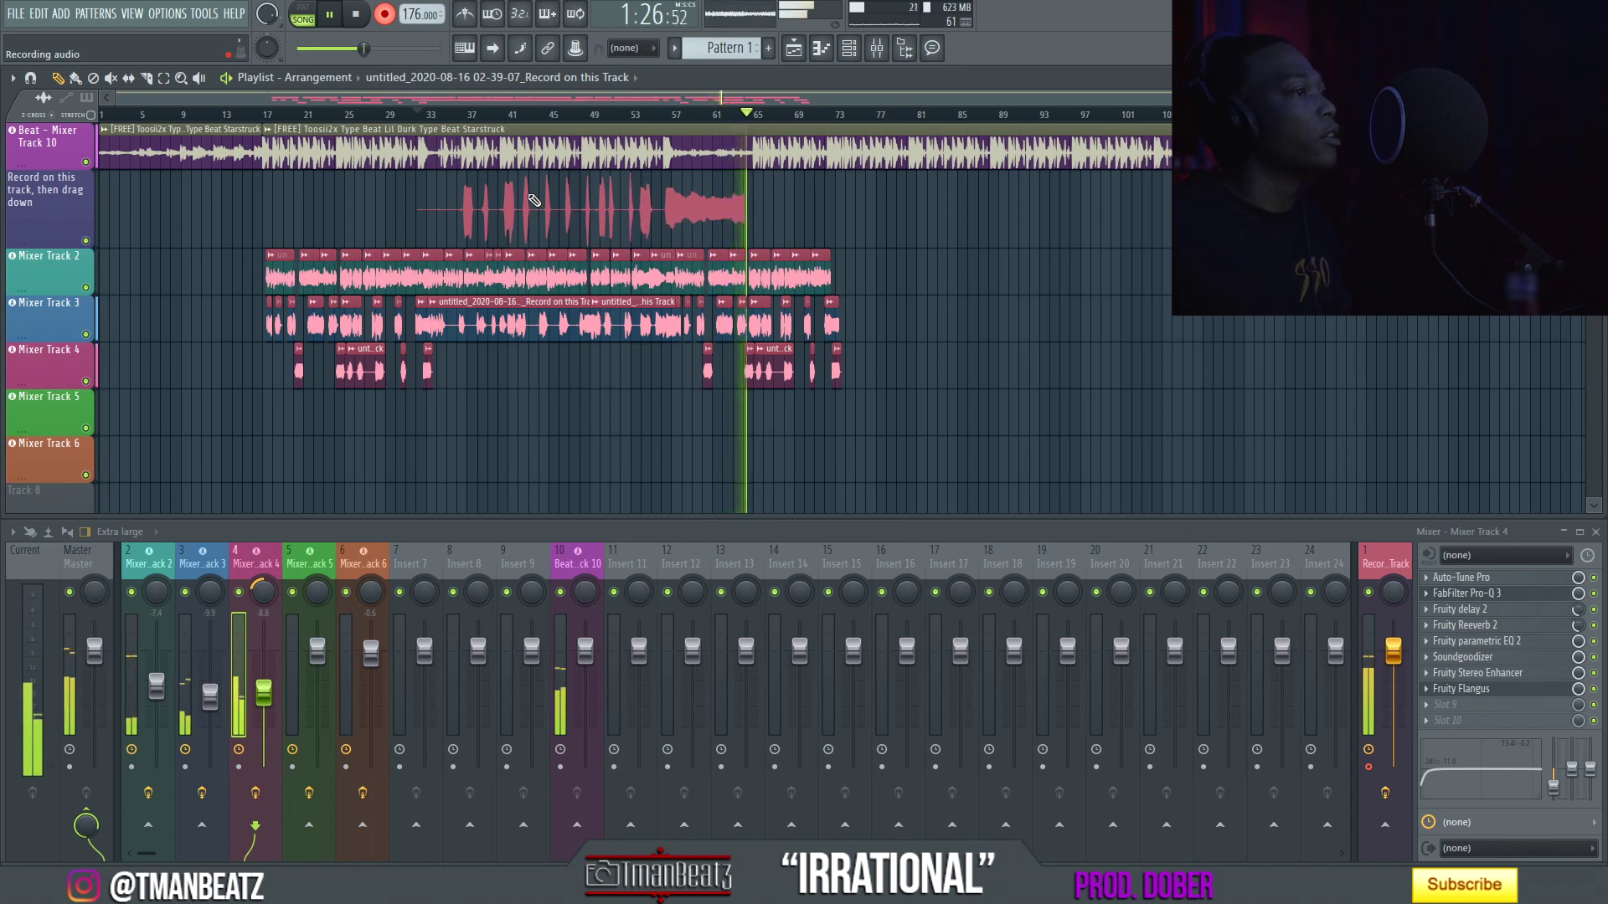
key(space)
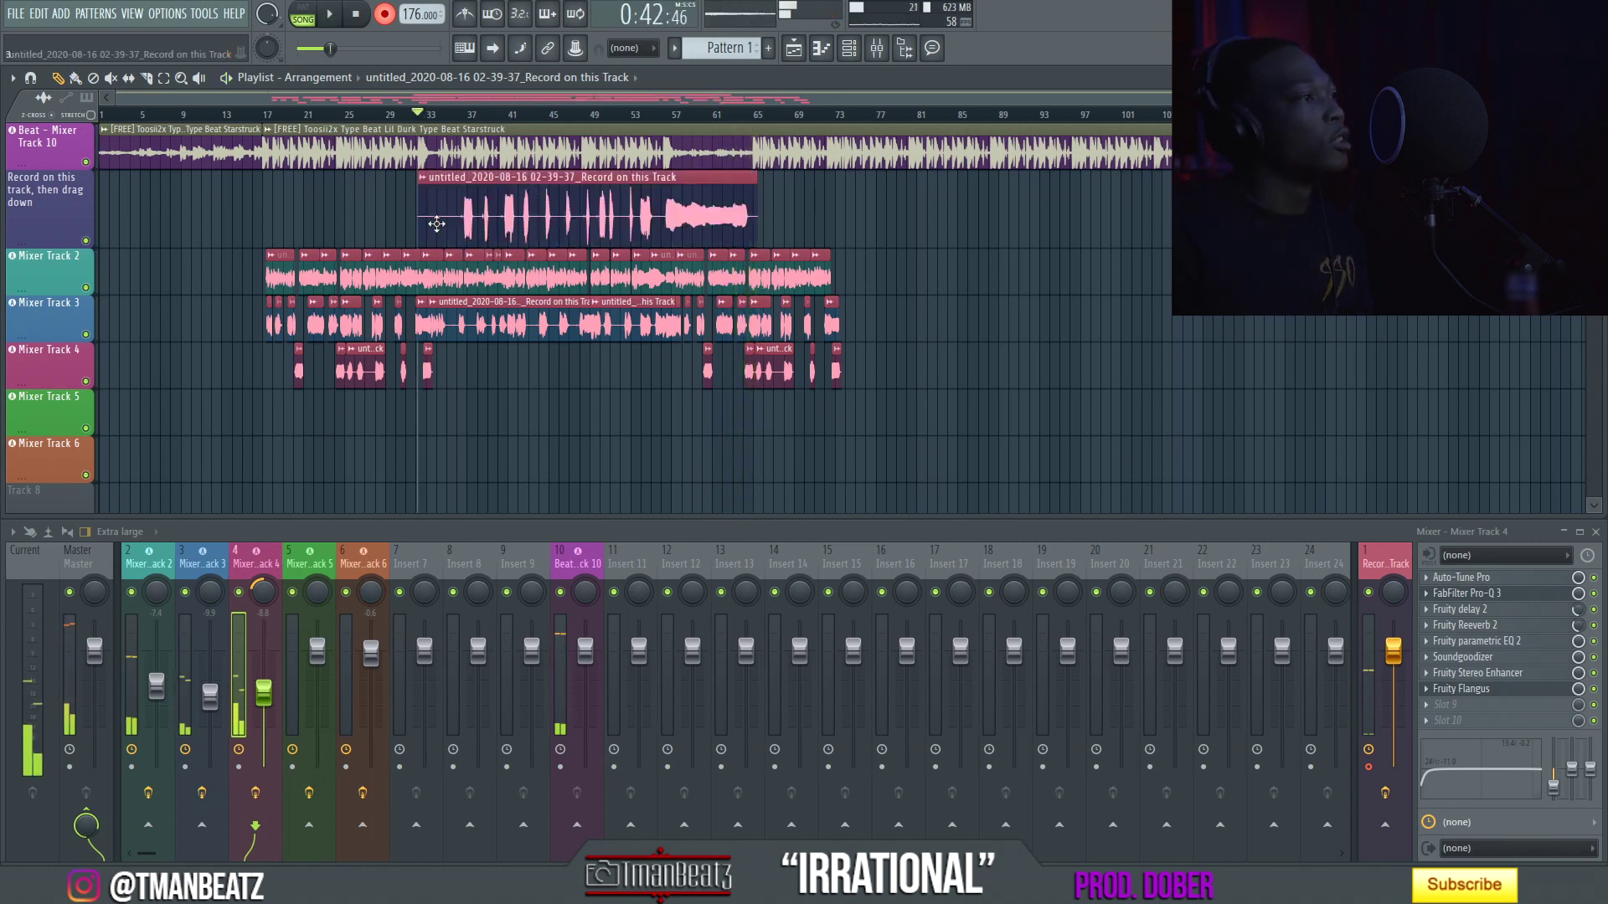
Trim the silence at the start of the newly recorded take and move the clip down to Mixer Track 5.
drag(422, 226, 459, 233)
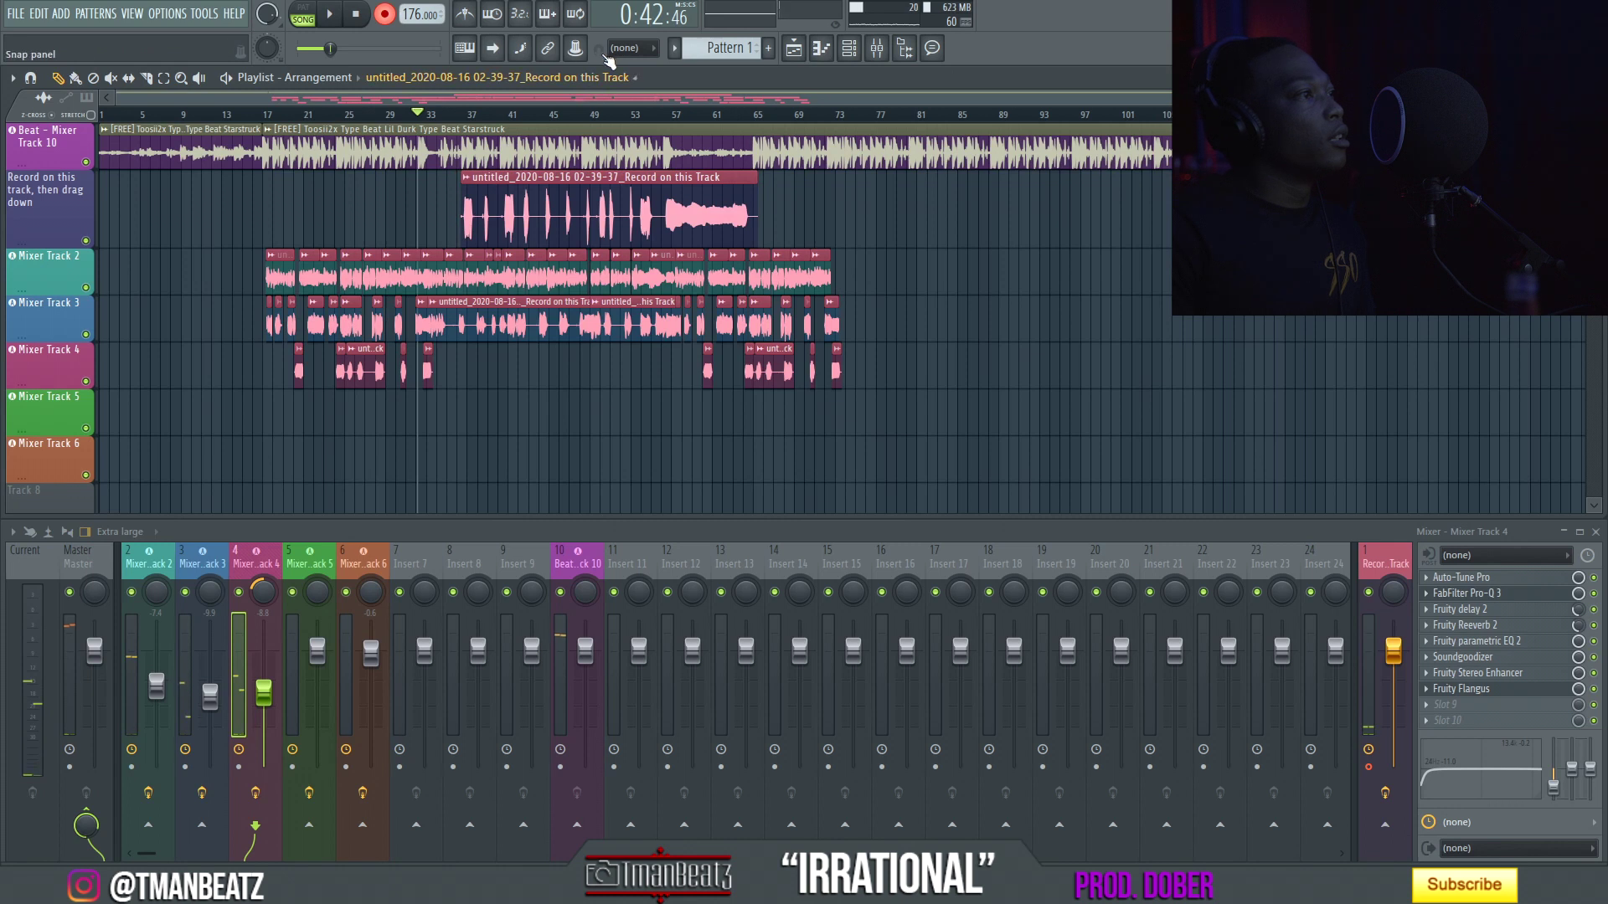
scroll(625, 120, up, 10)
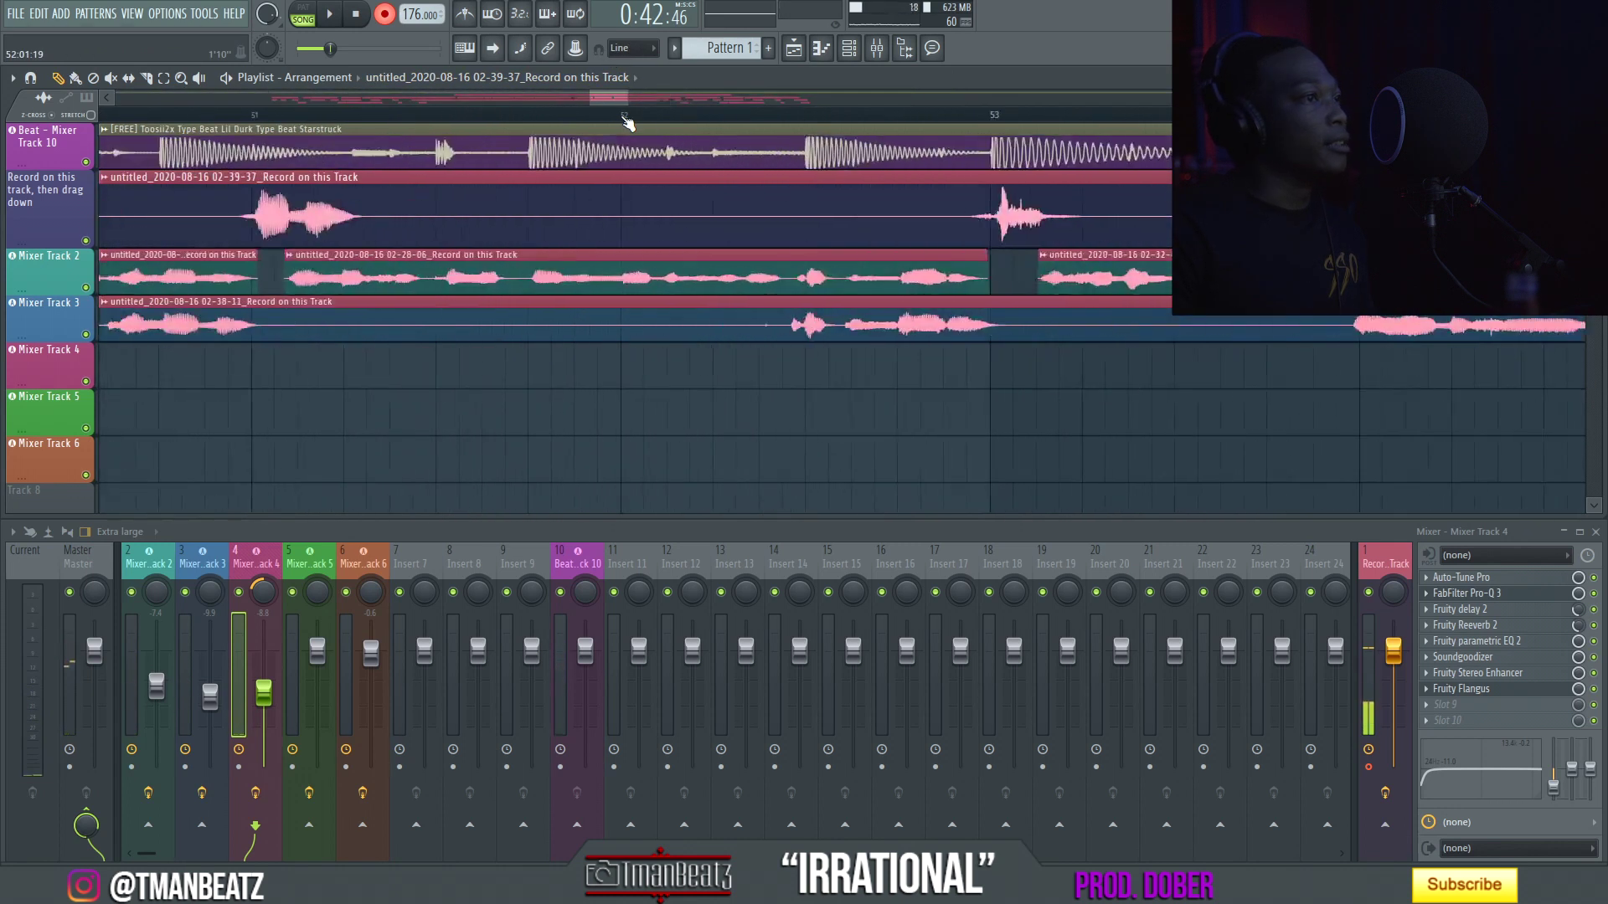
drag(1033, 212, 1028, 422)
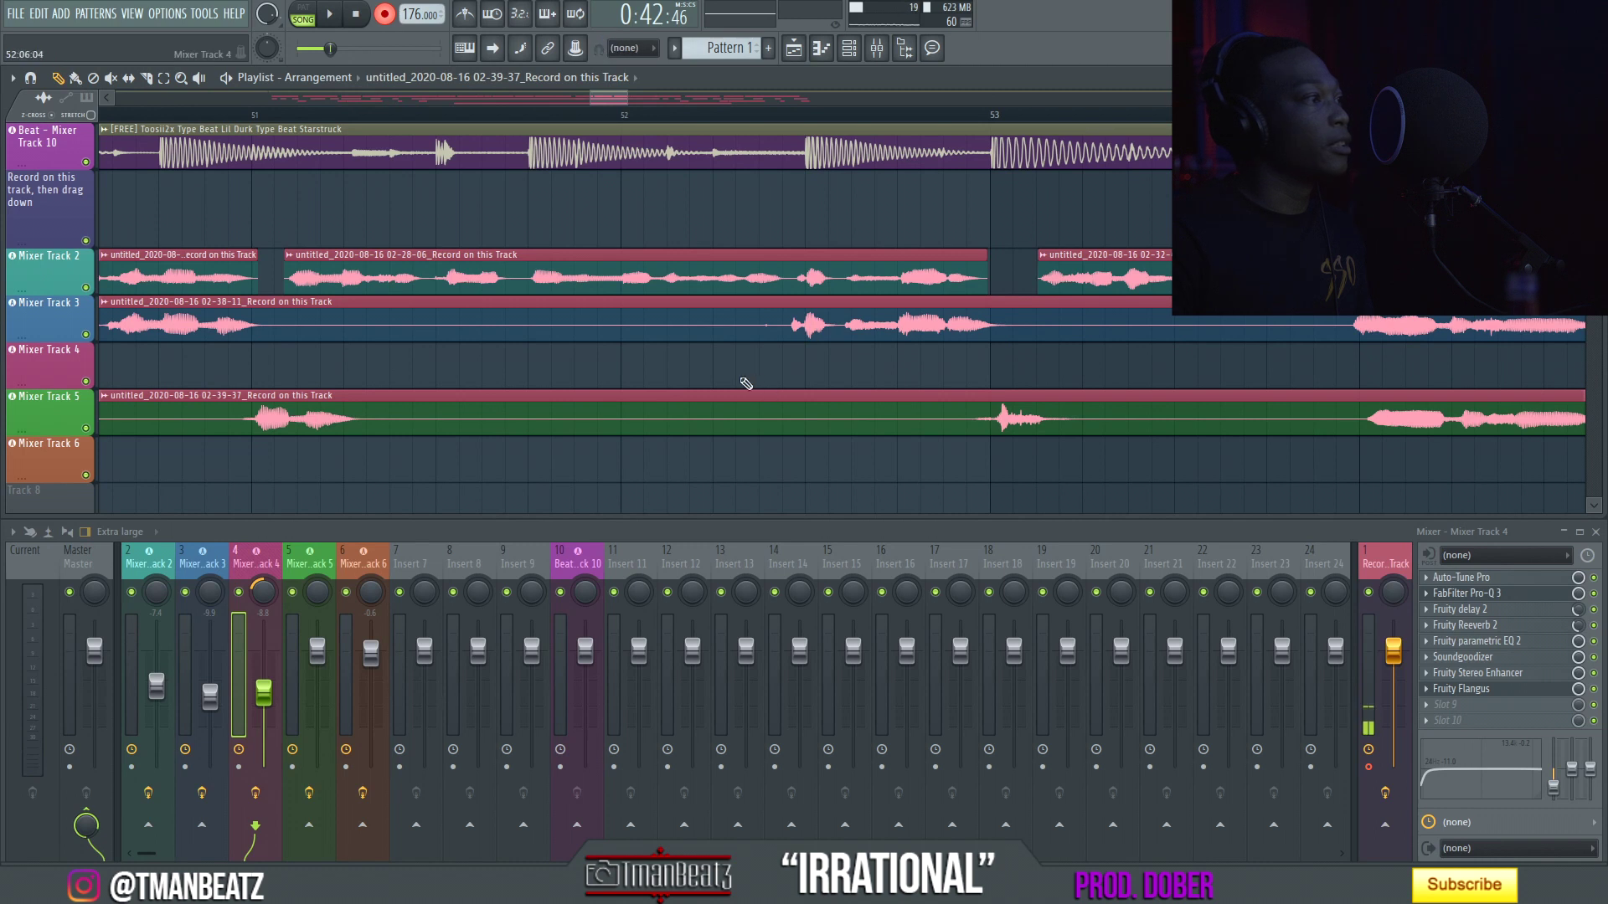
Open Auto-Tune Pro on Mixer Track 5 and set its key to C#.
click(311, 561)
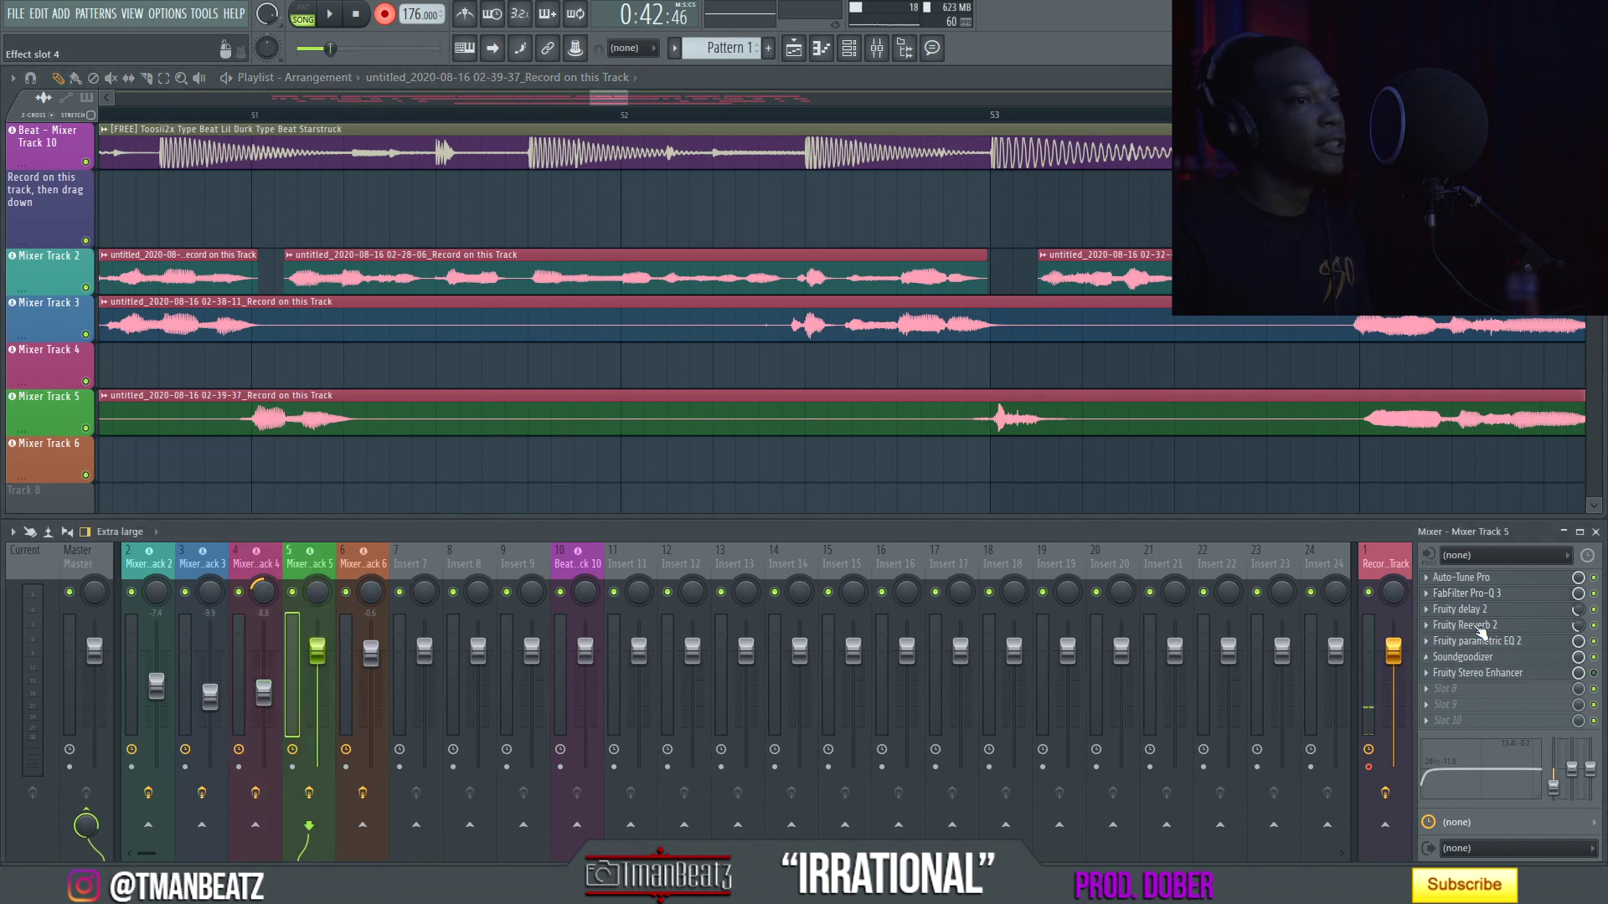
click(1488, 578)
click(592, 387)
click(592, 387)
click(591, 387)
click(623, 408)
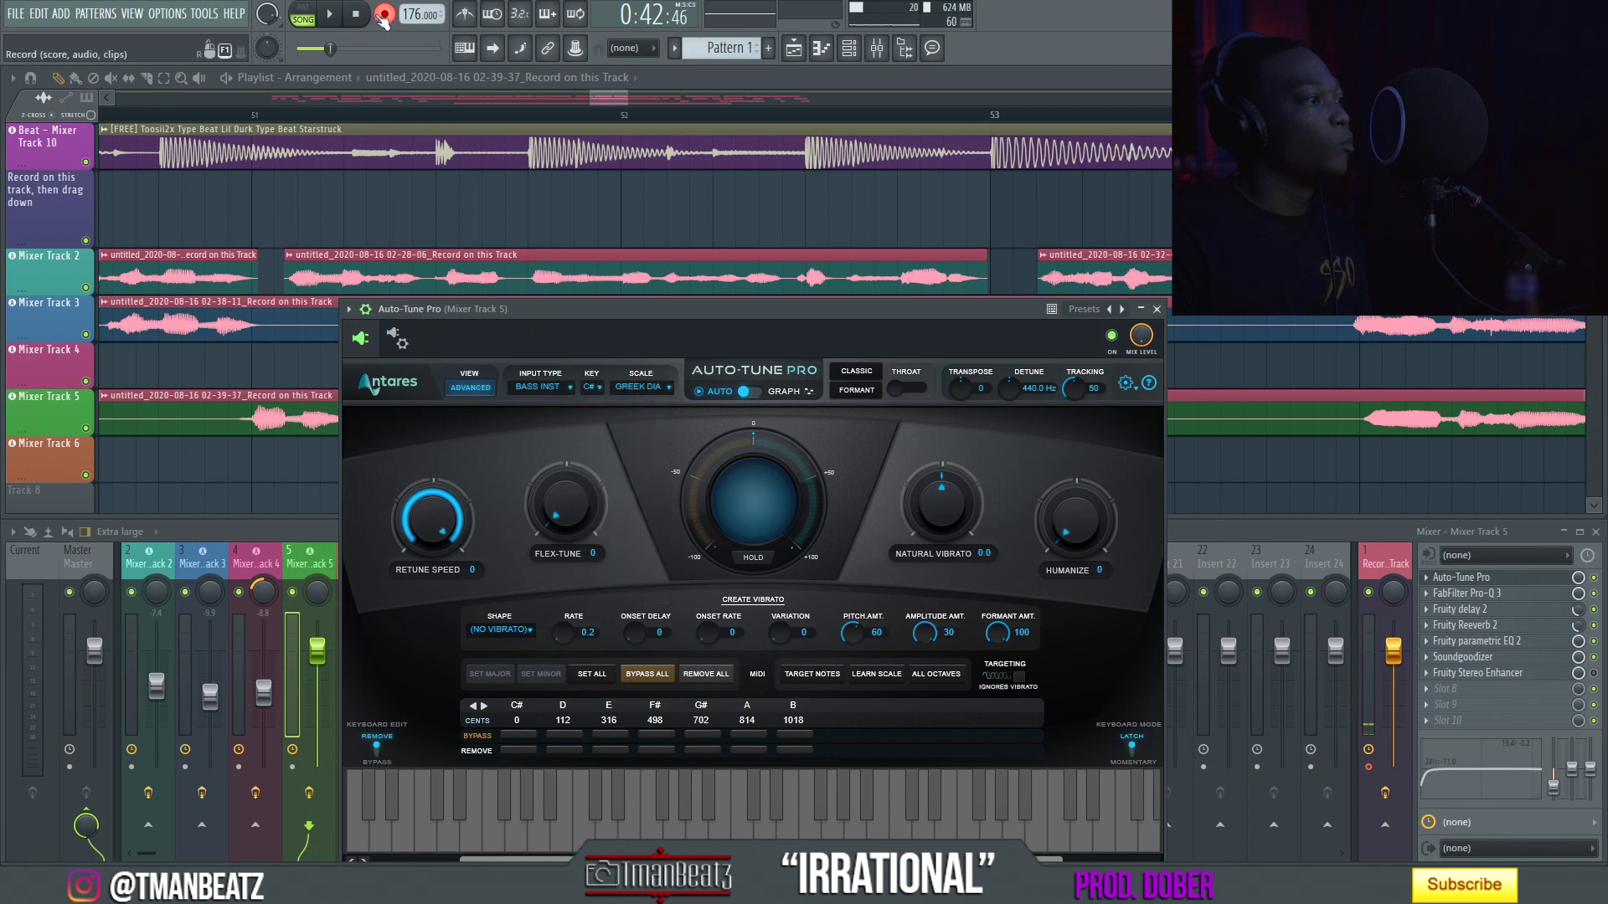
With the song playing, lower Mixer Track 5's level and narrow its Fruity parametric EQ 2 curve from the low and high ends.
key(space)
drag(310, 613, 562, 737)
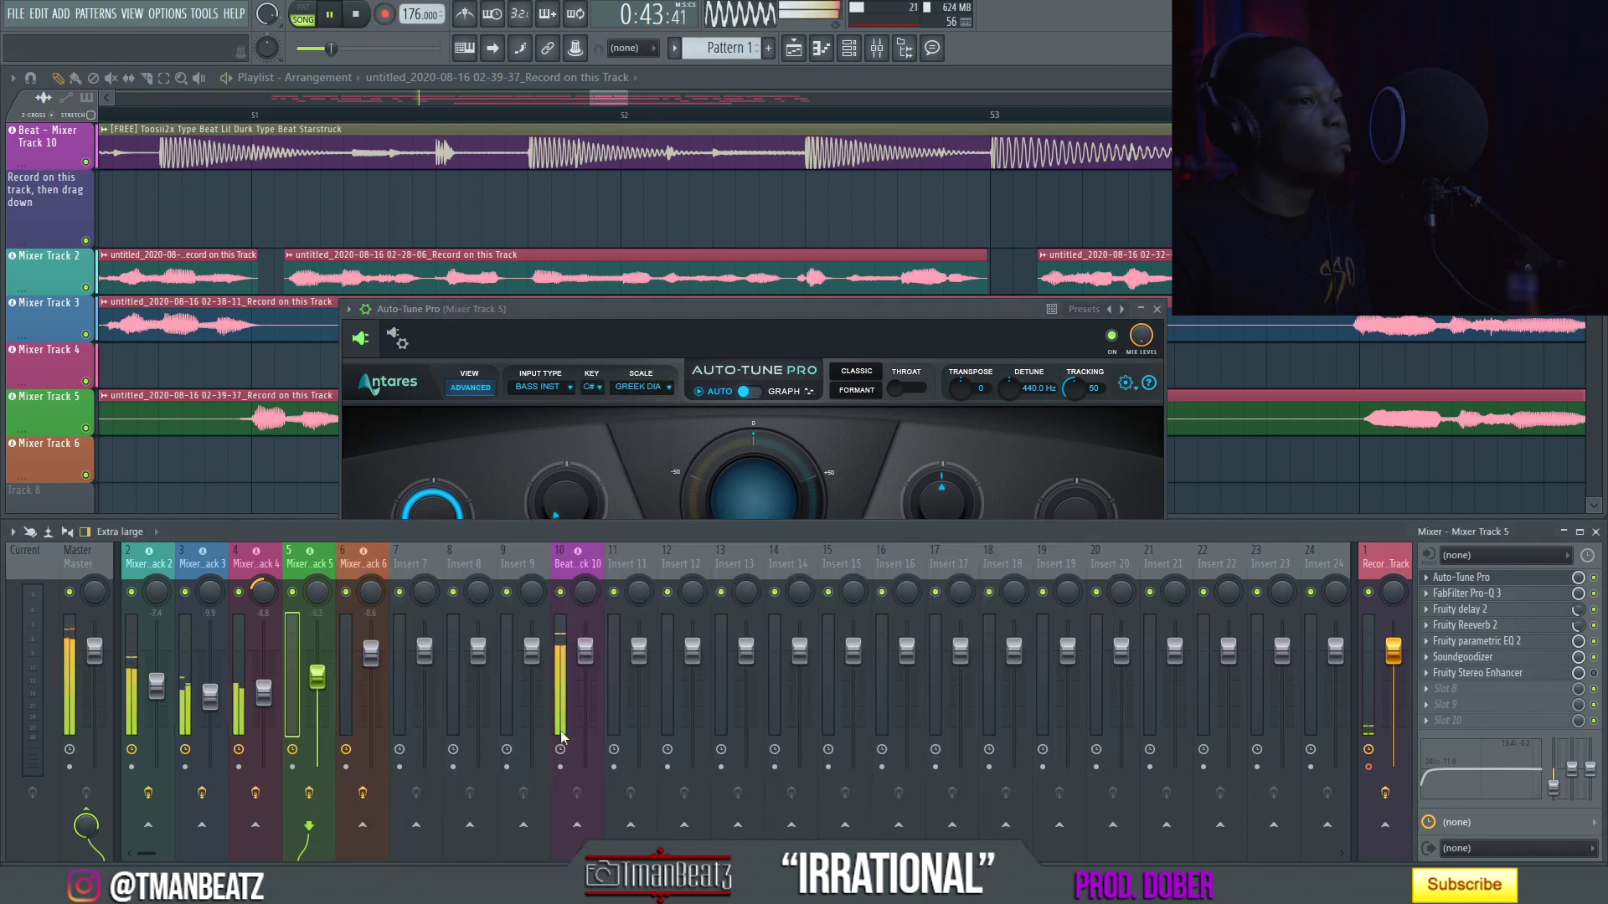
click(1508, 644)
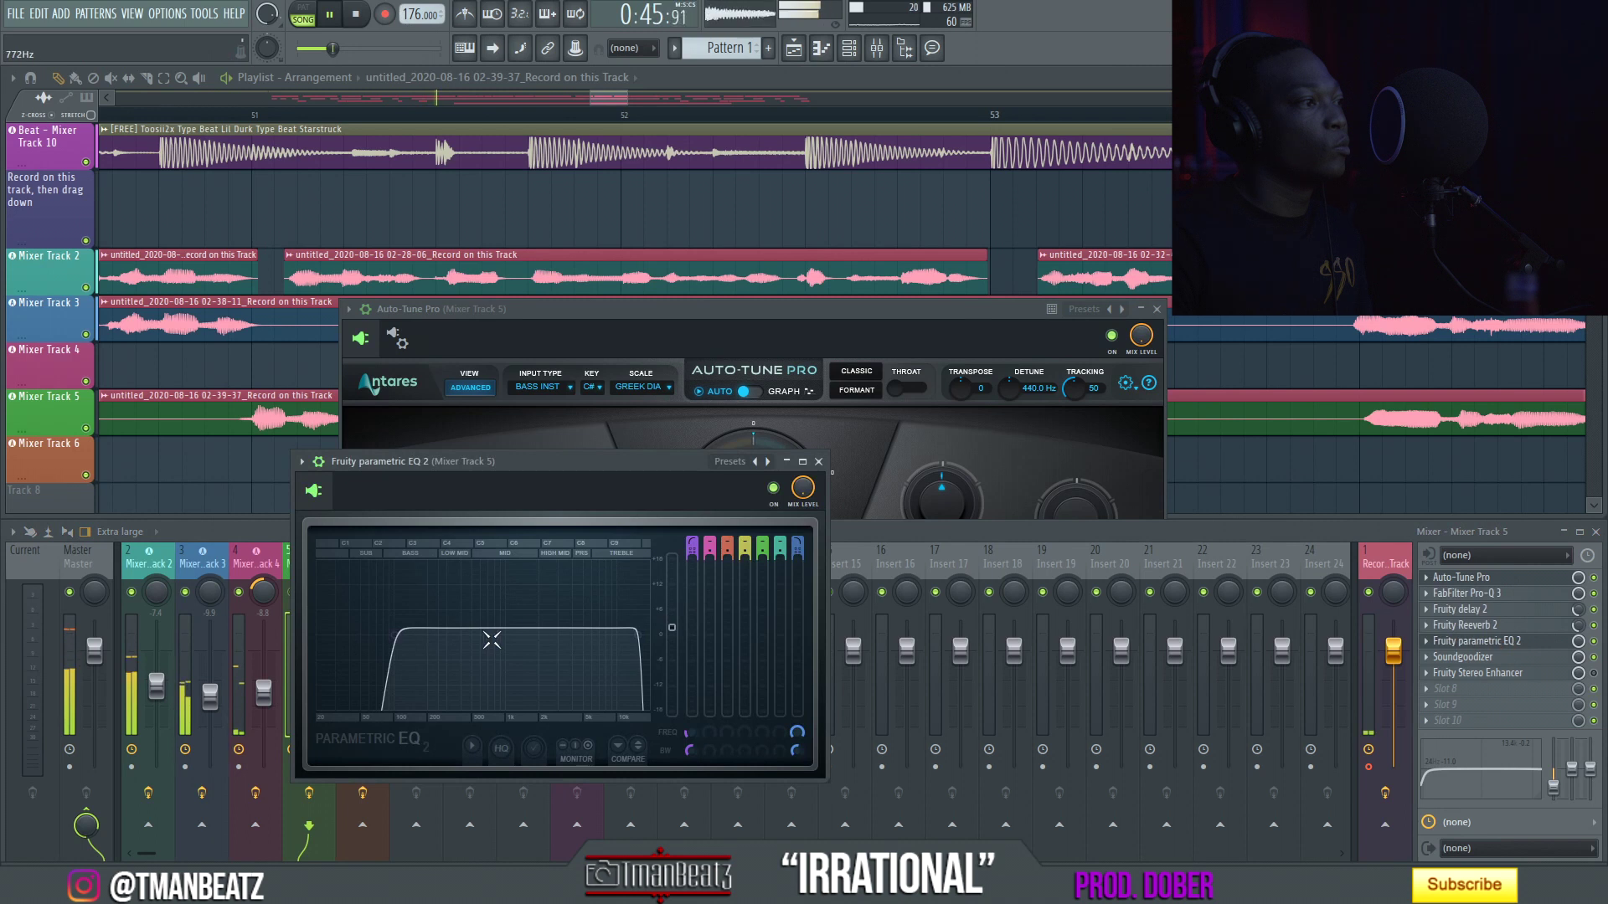
drag(393, 634, 461, 634)
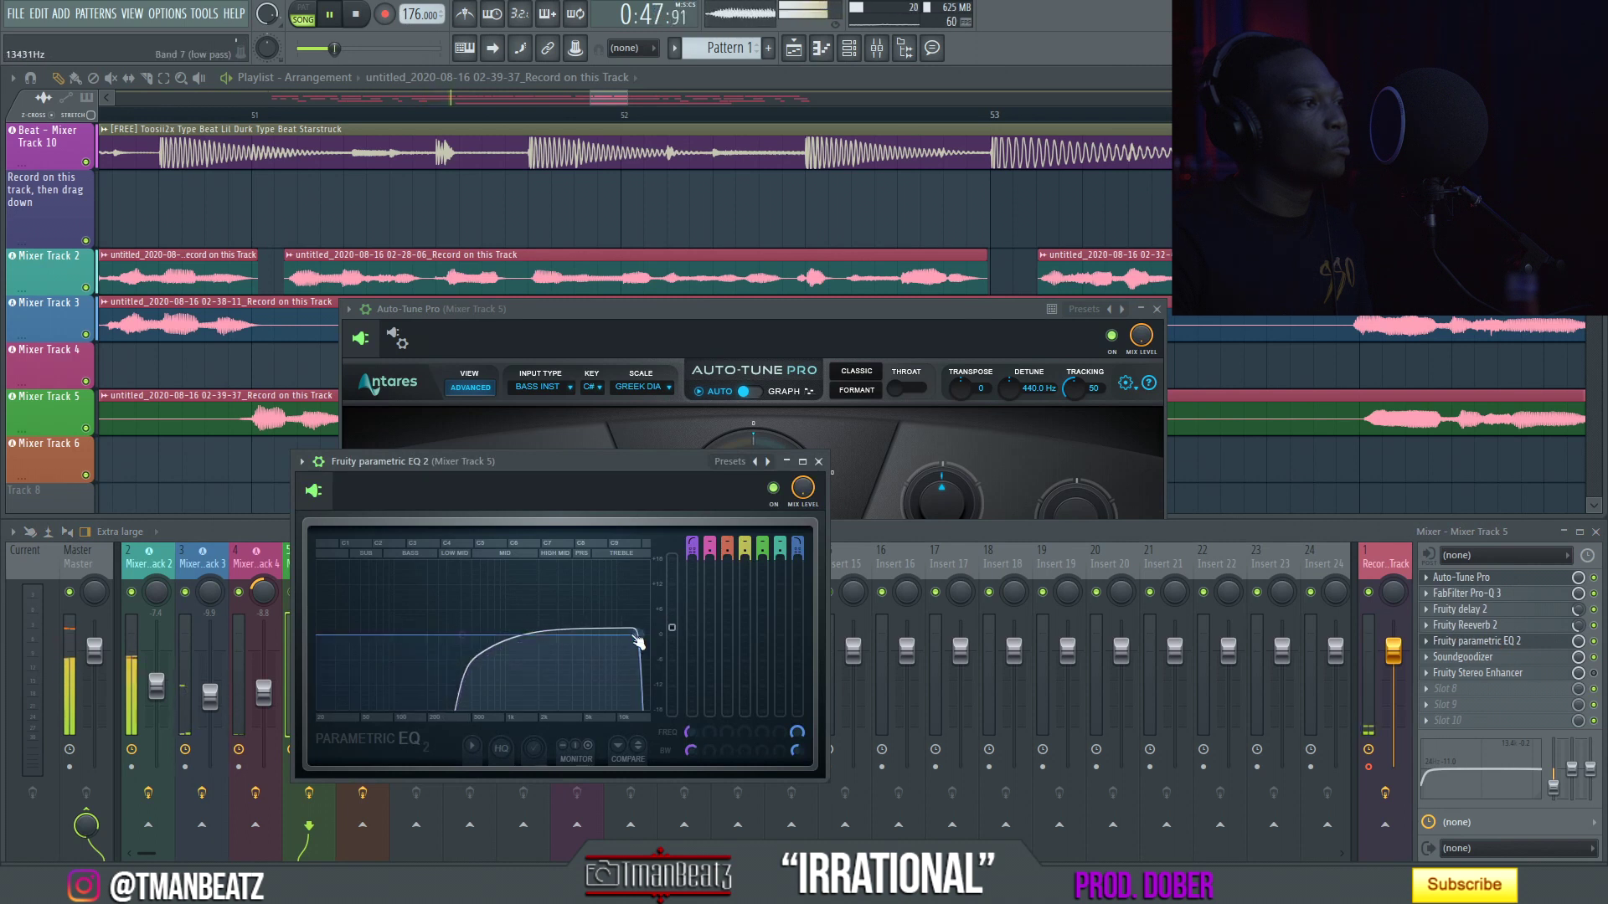
drag(619, 634, 591, 630)
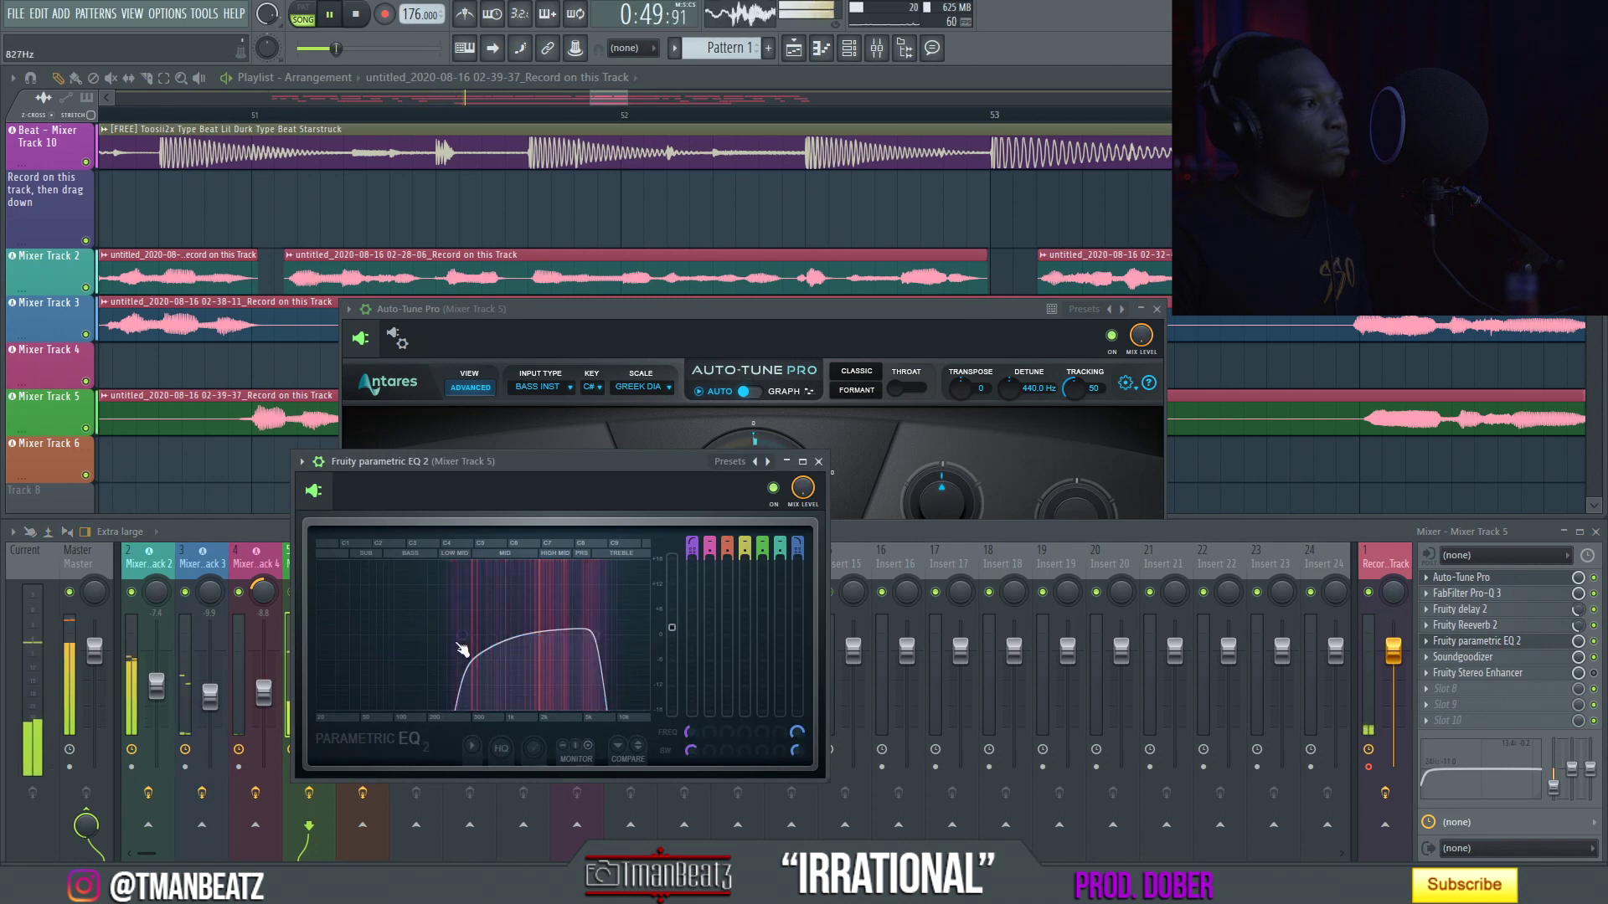
Lower Mixer Track 5's fader to about -11.4 dB and check its Soundgoodizer settings.
click(316, 682)
drag(317, 699, 317, 704)
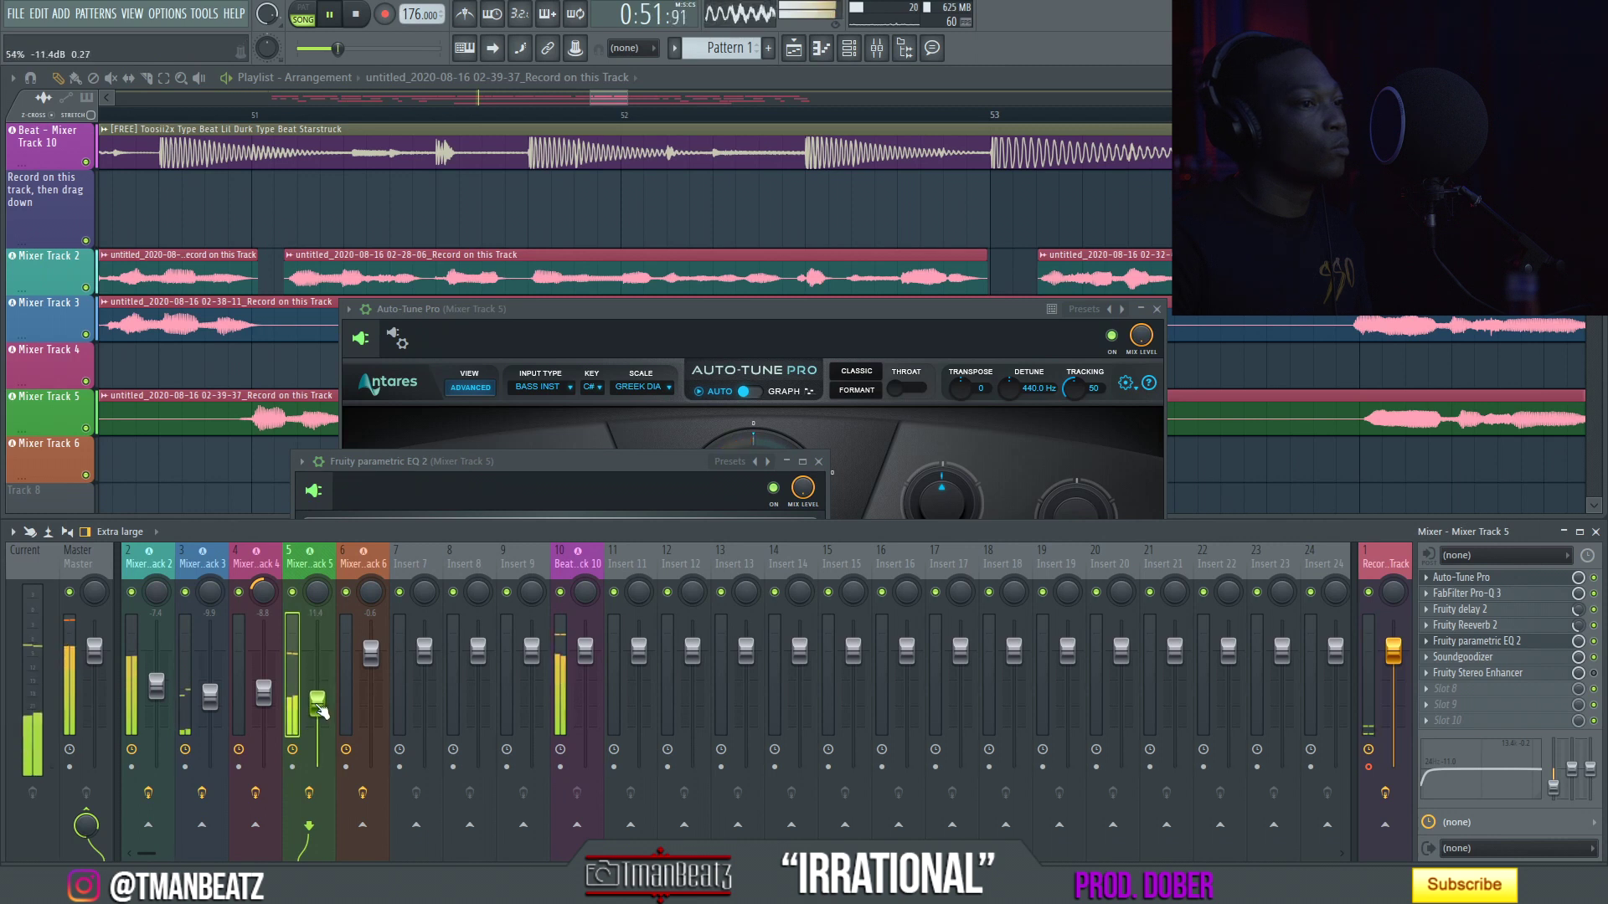
click(1499, 661)
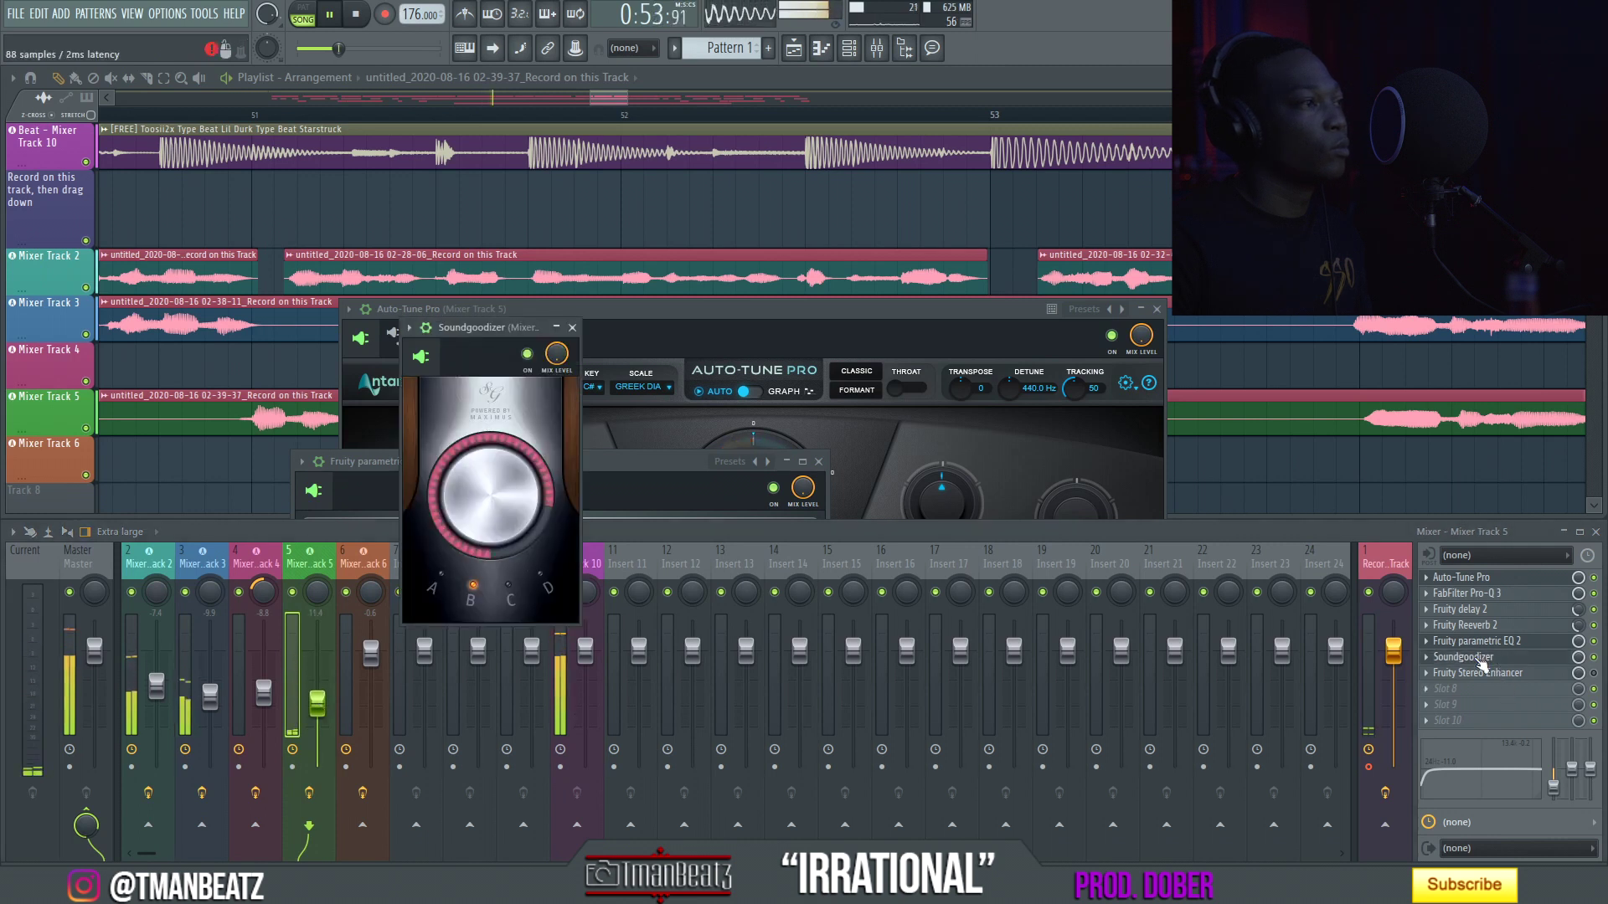
click(573, 327)
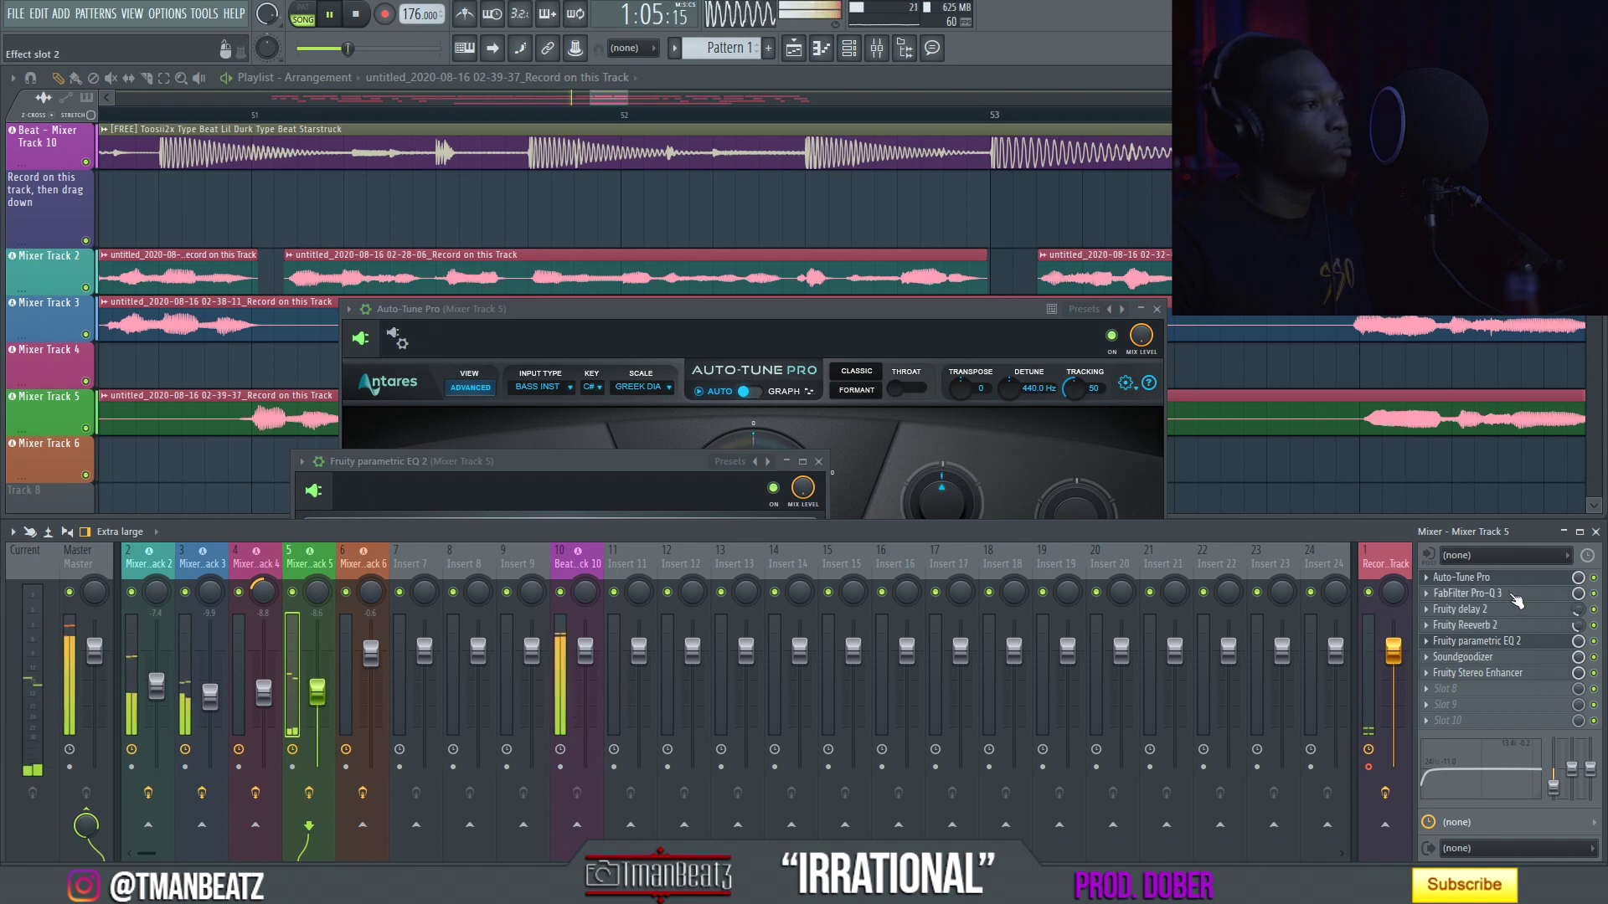
In Mixer Track 5's FabFilter Pro-Q 3, cut the low-mid band to -2.59 dB, the 3 kHz band slightly, and the 18242 Hz band to -3.47 dB.
click(1511, 594)
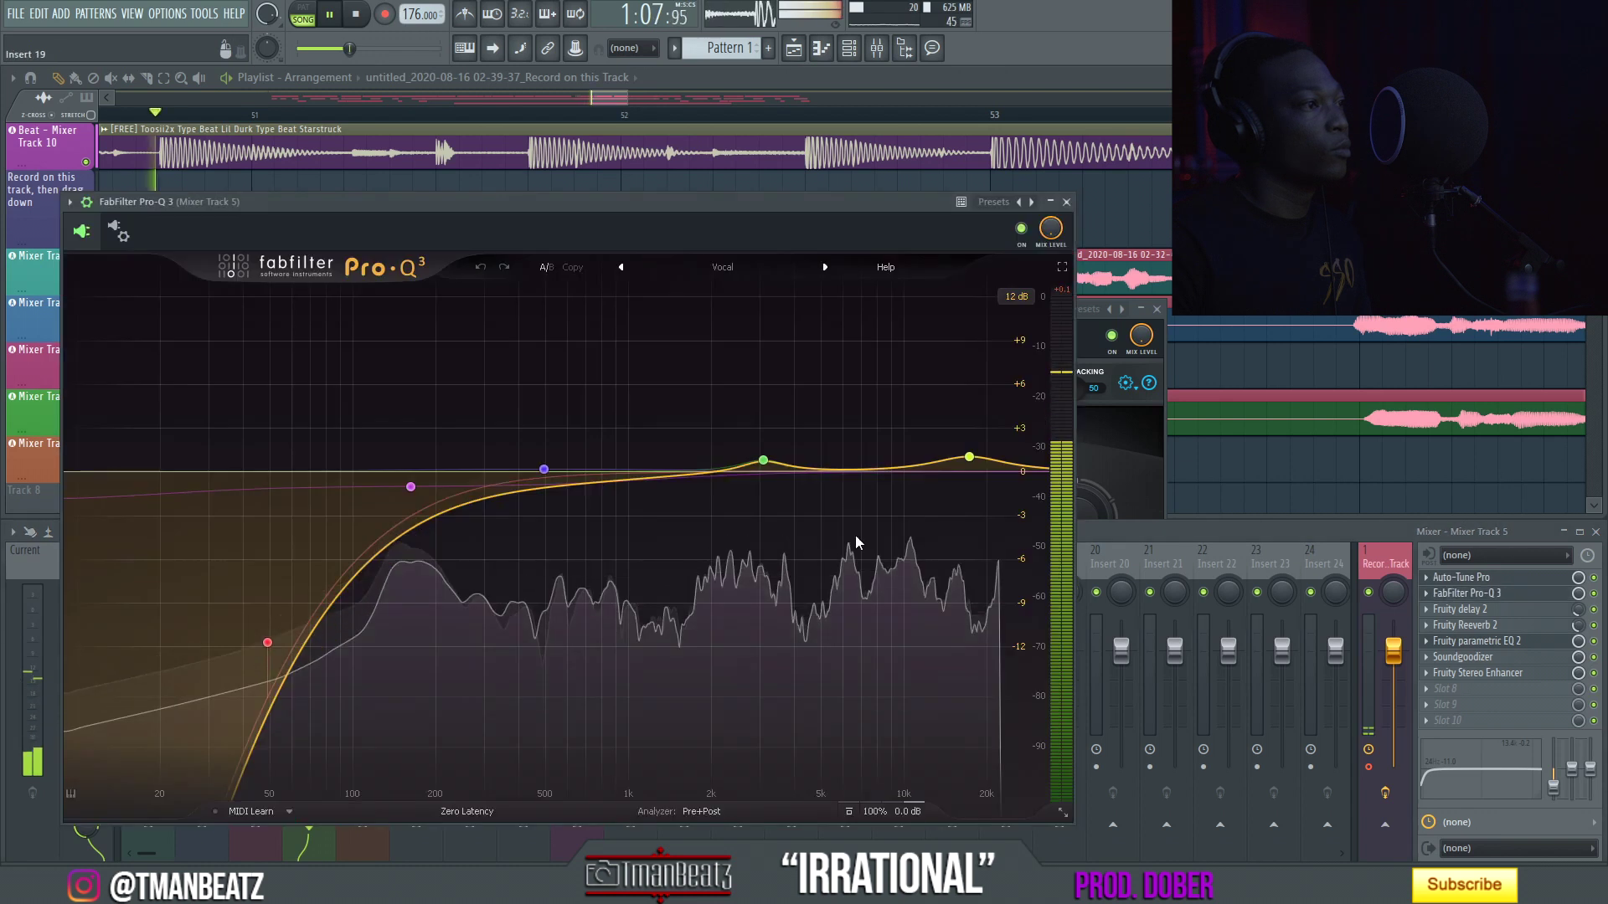
drag(545, 475, 532, 509)
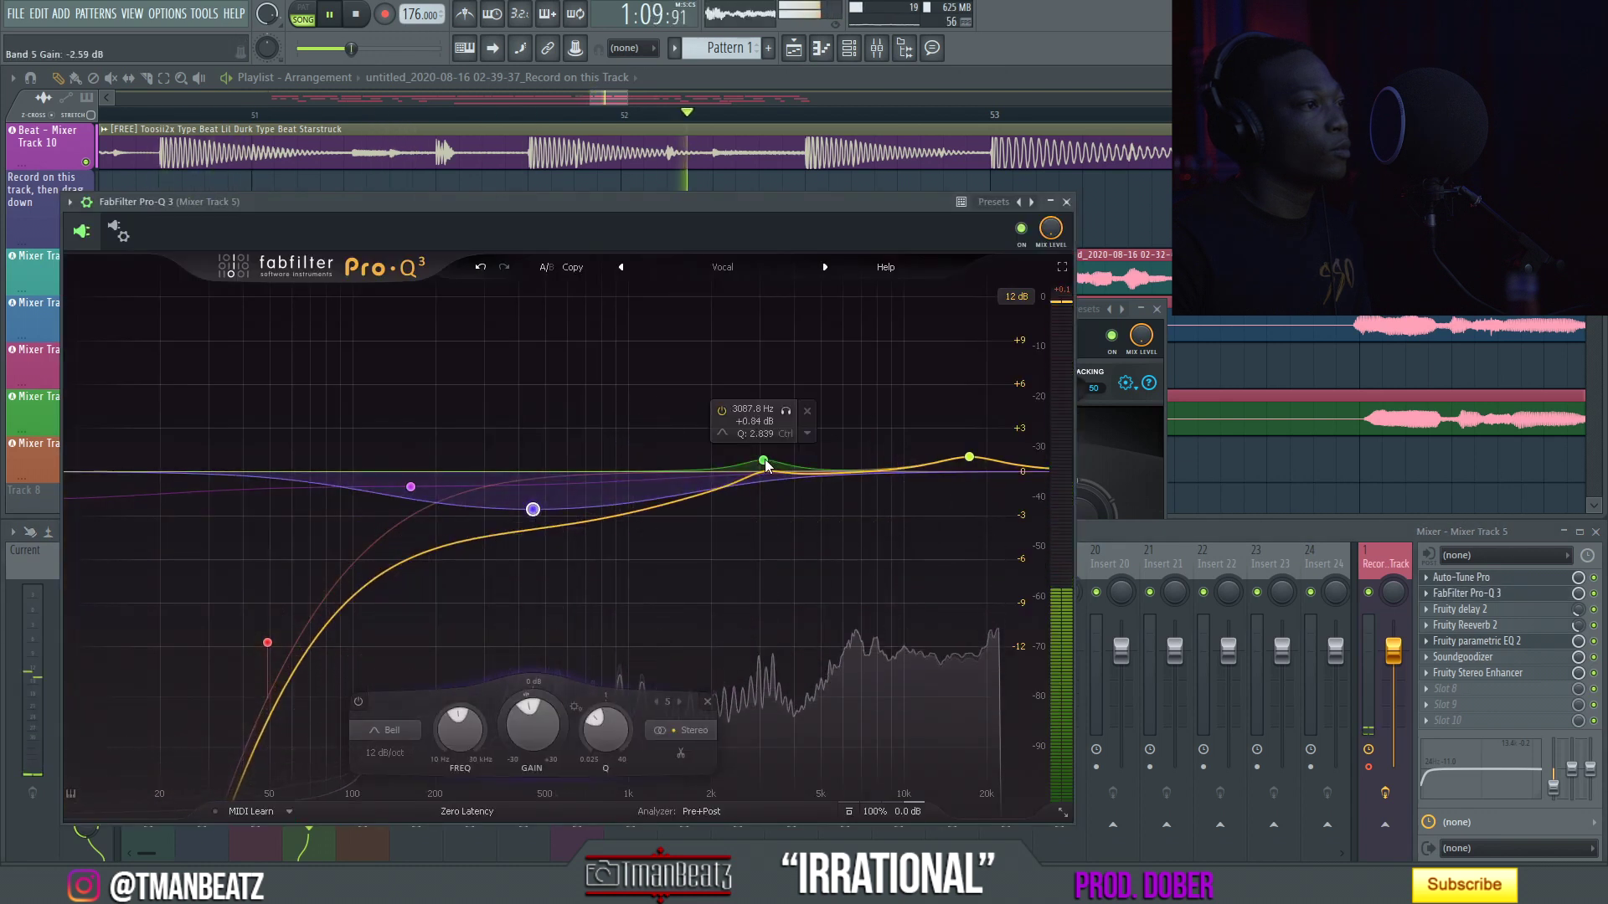
drag(763, 461, 764, 486)
drag(969, 461, 979, 522)
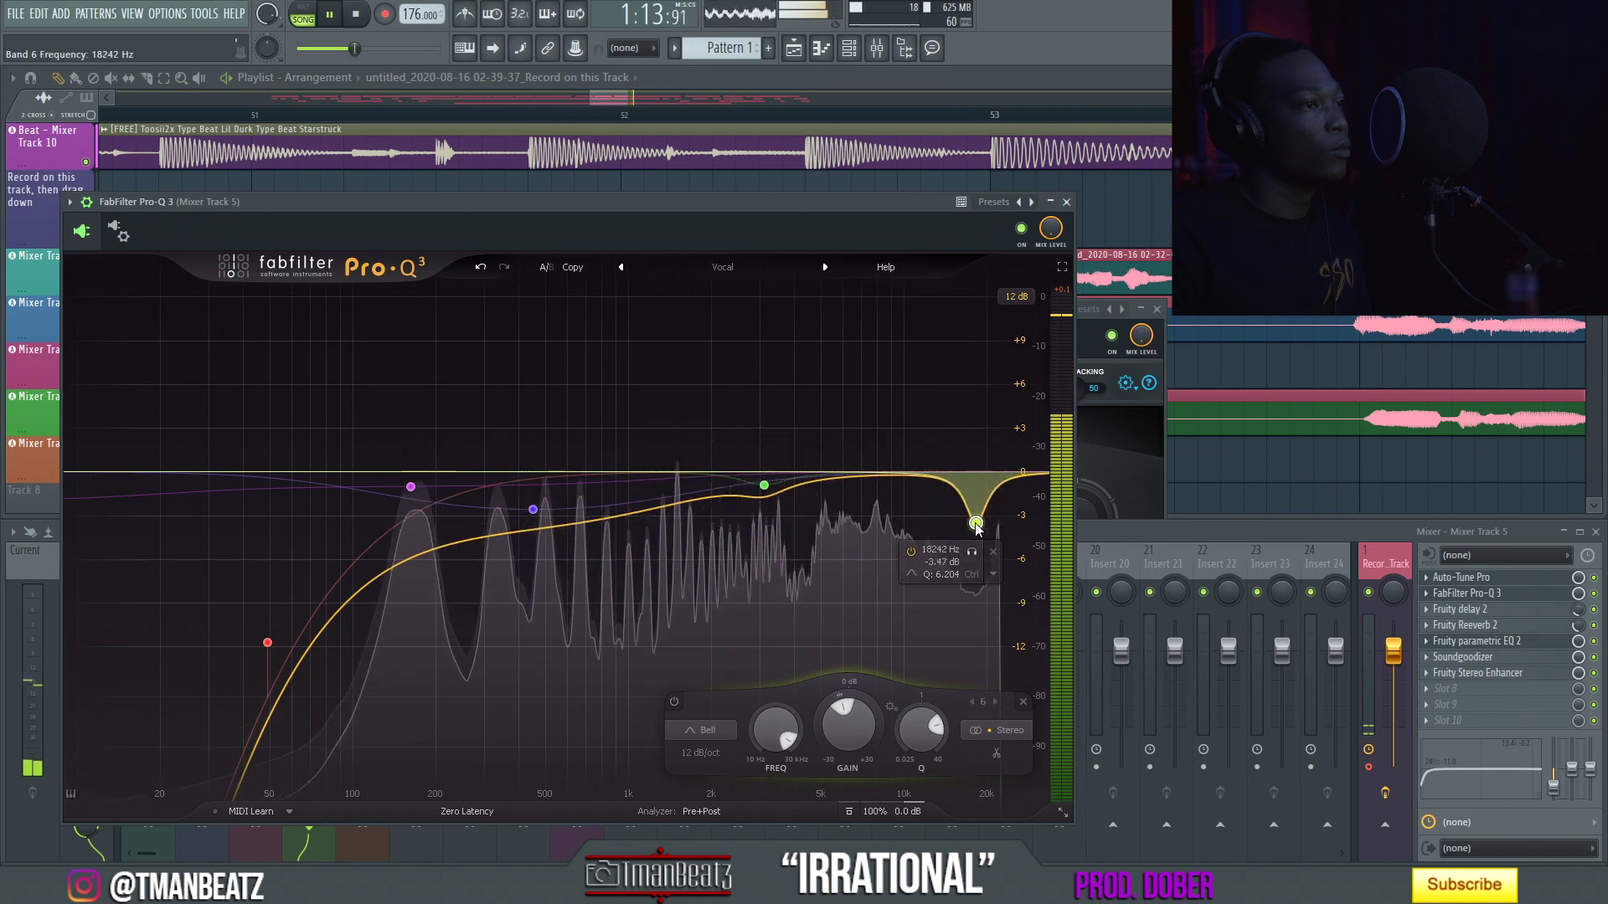
click(1066, 202)
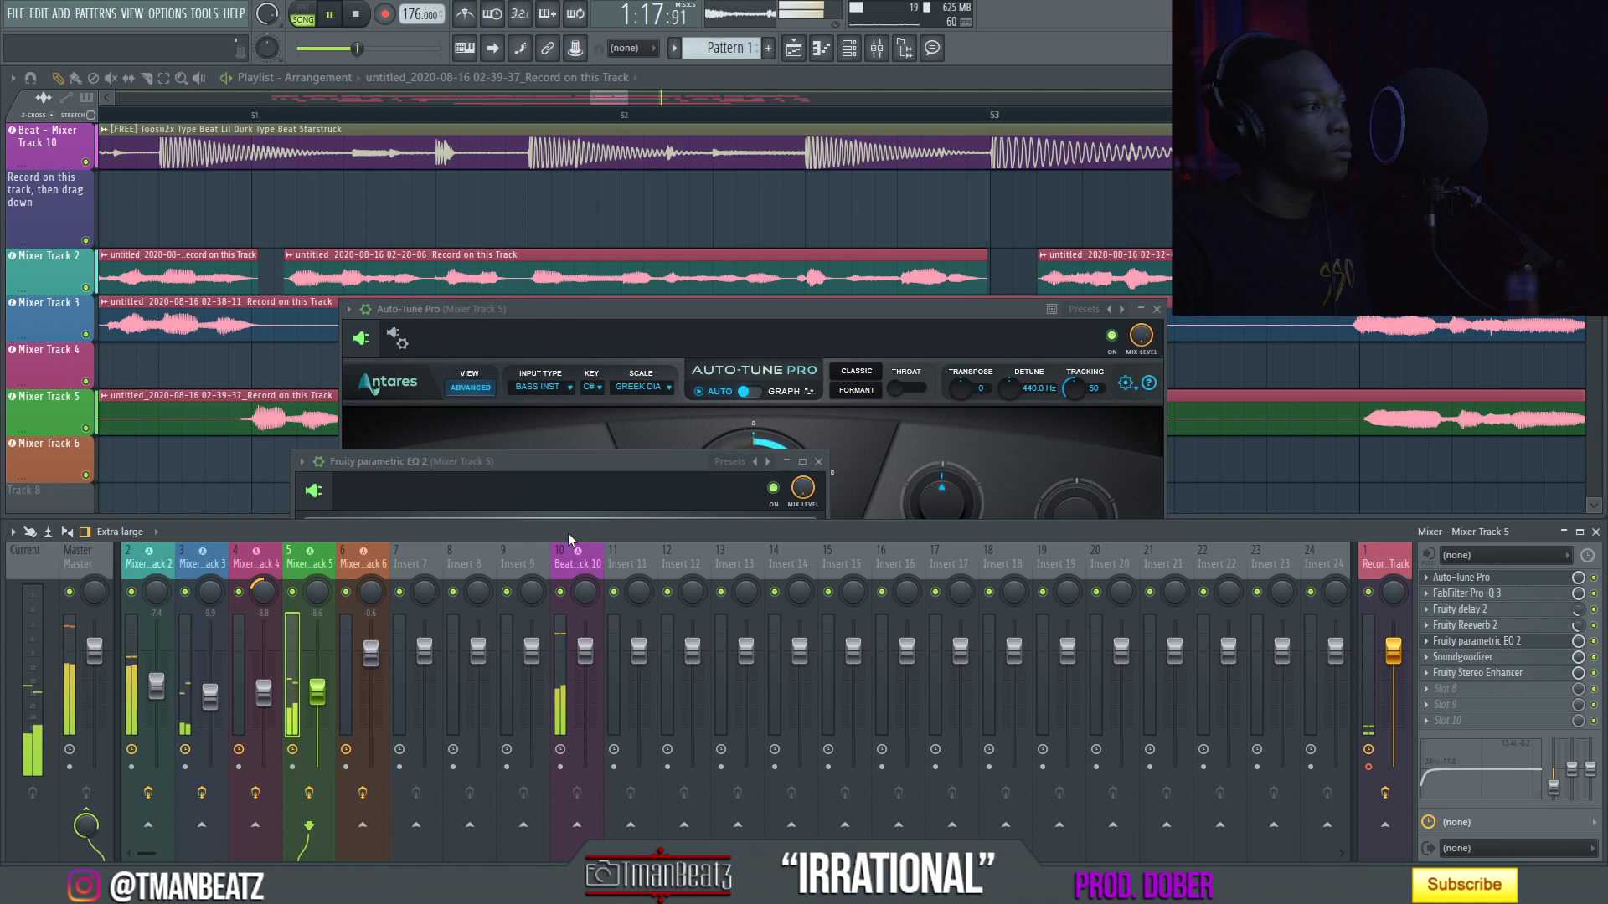
Trim the silent tail off the Mixer Track 5 take and slice the clip just before its long sustained phrase.
drag(629, 115, 829, 114)
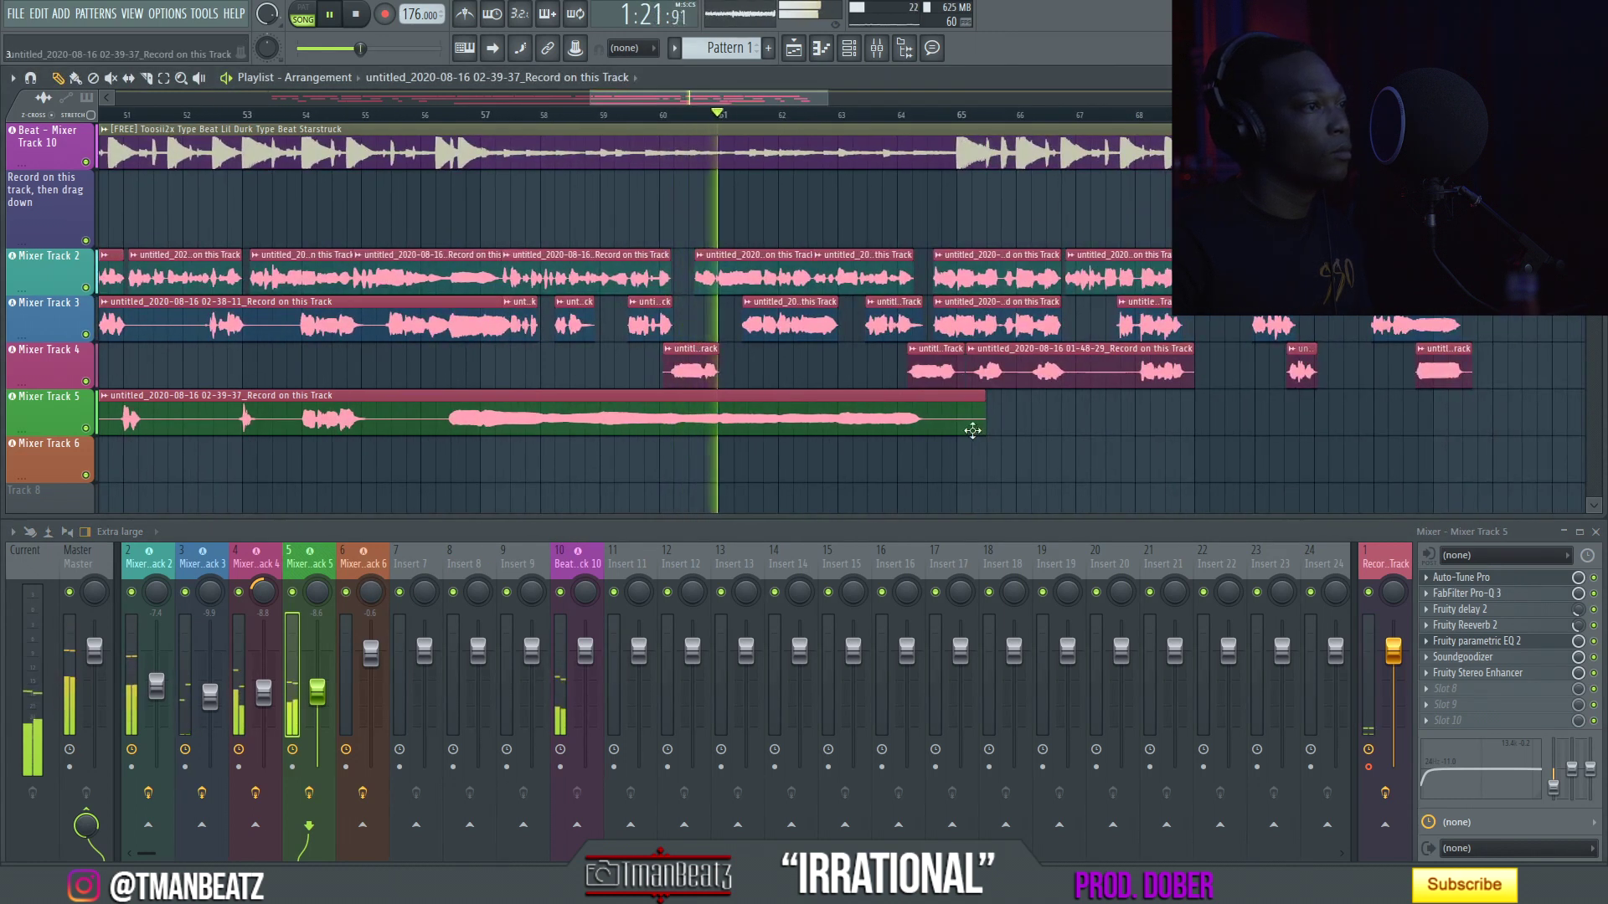
drag(973, 431, 926, 431)
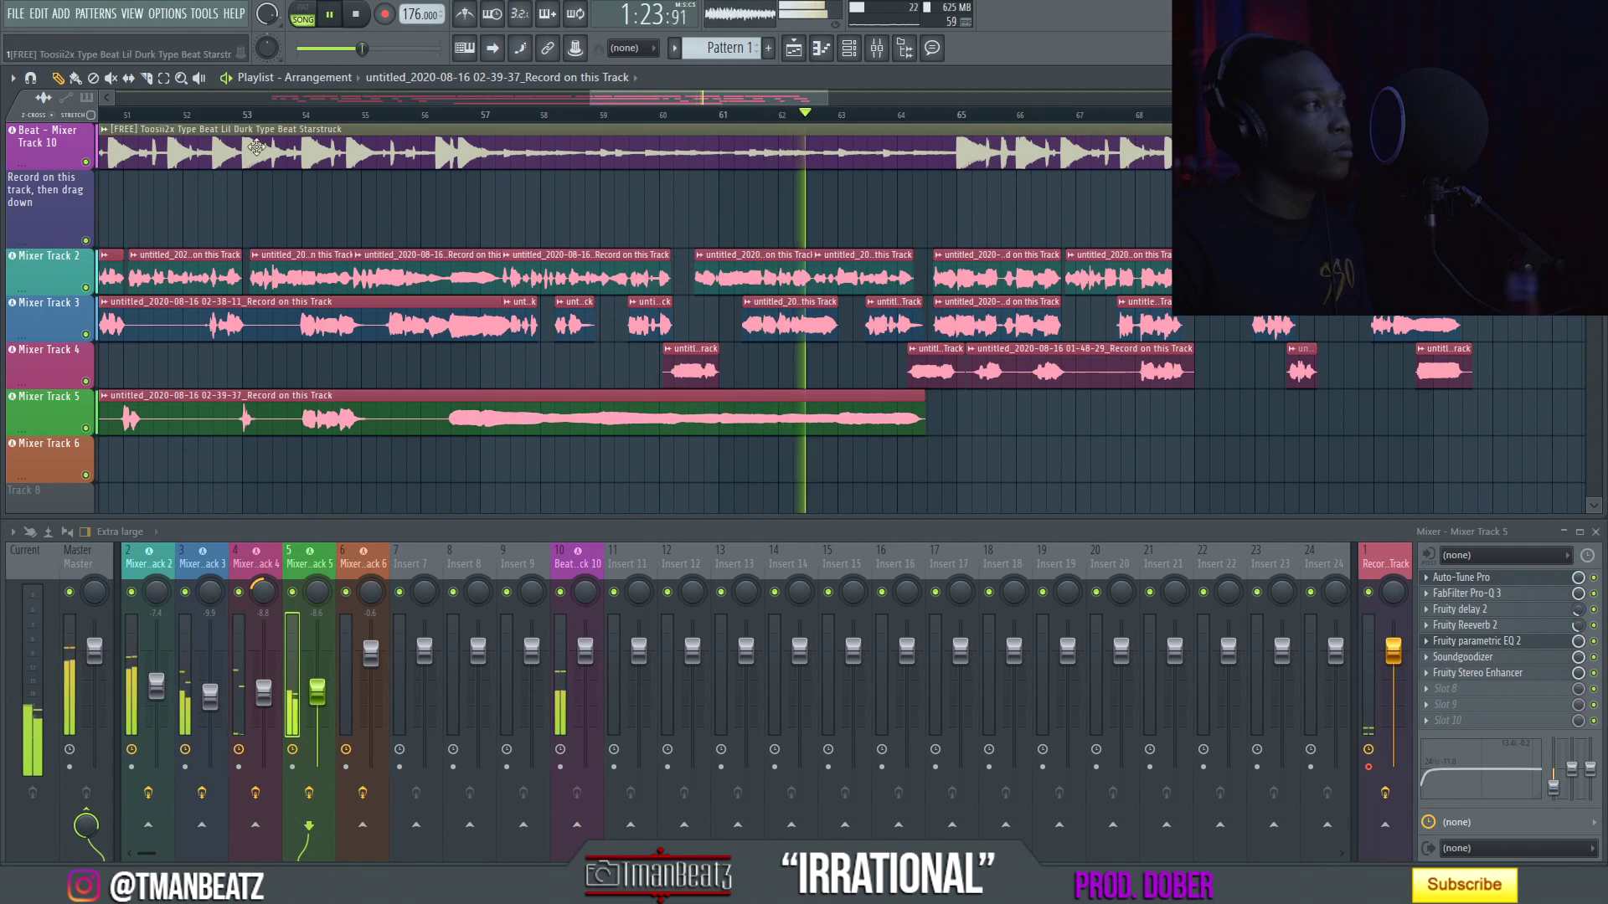
click(145, 78)
drag(443, 394, 447, 466)
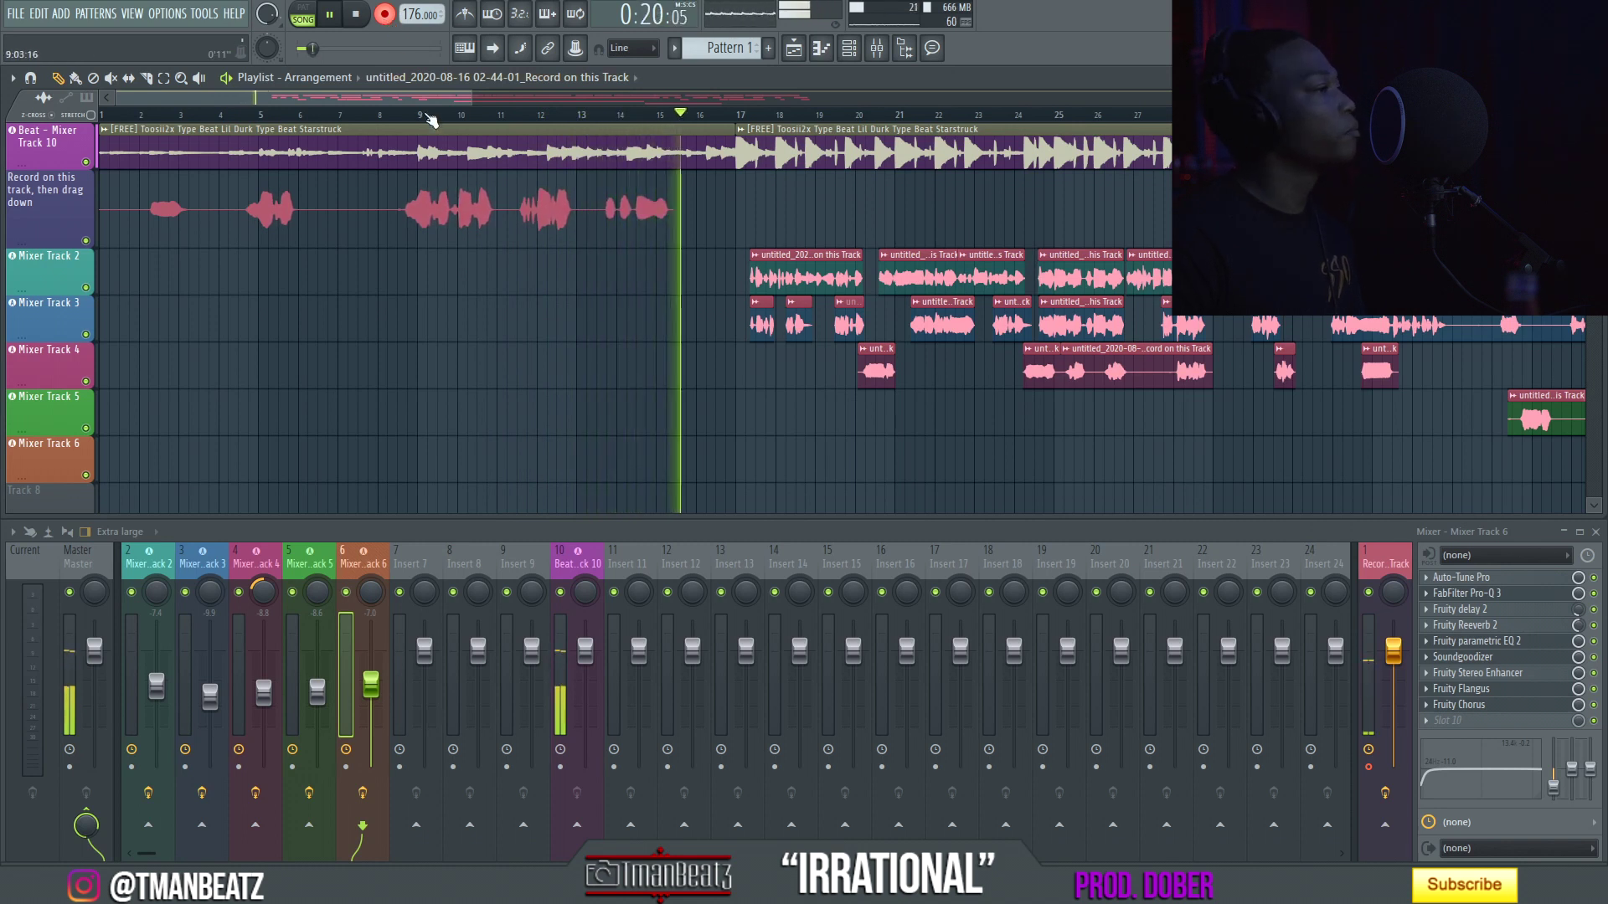
Finish recording the intro take, move it to Mixer Track 2 and turn recording off.
key(space)
drag(219, 239, 216, 285)
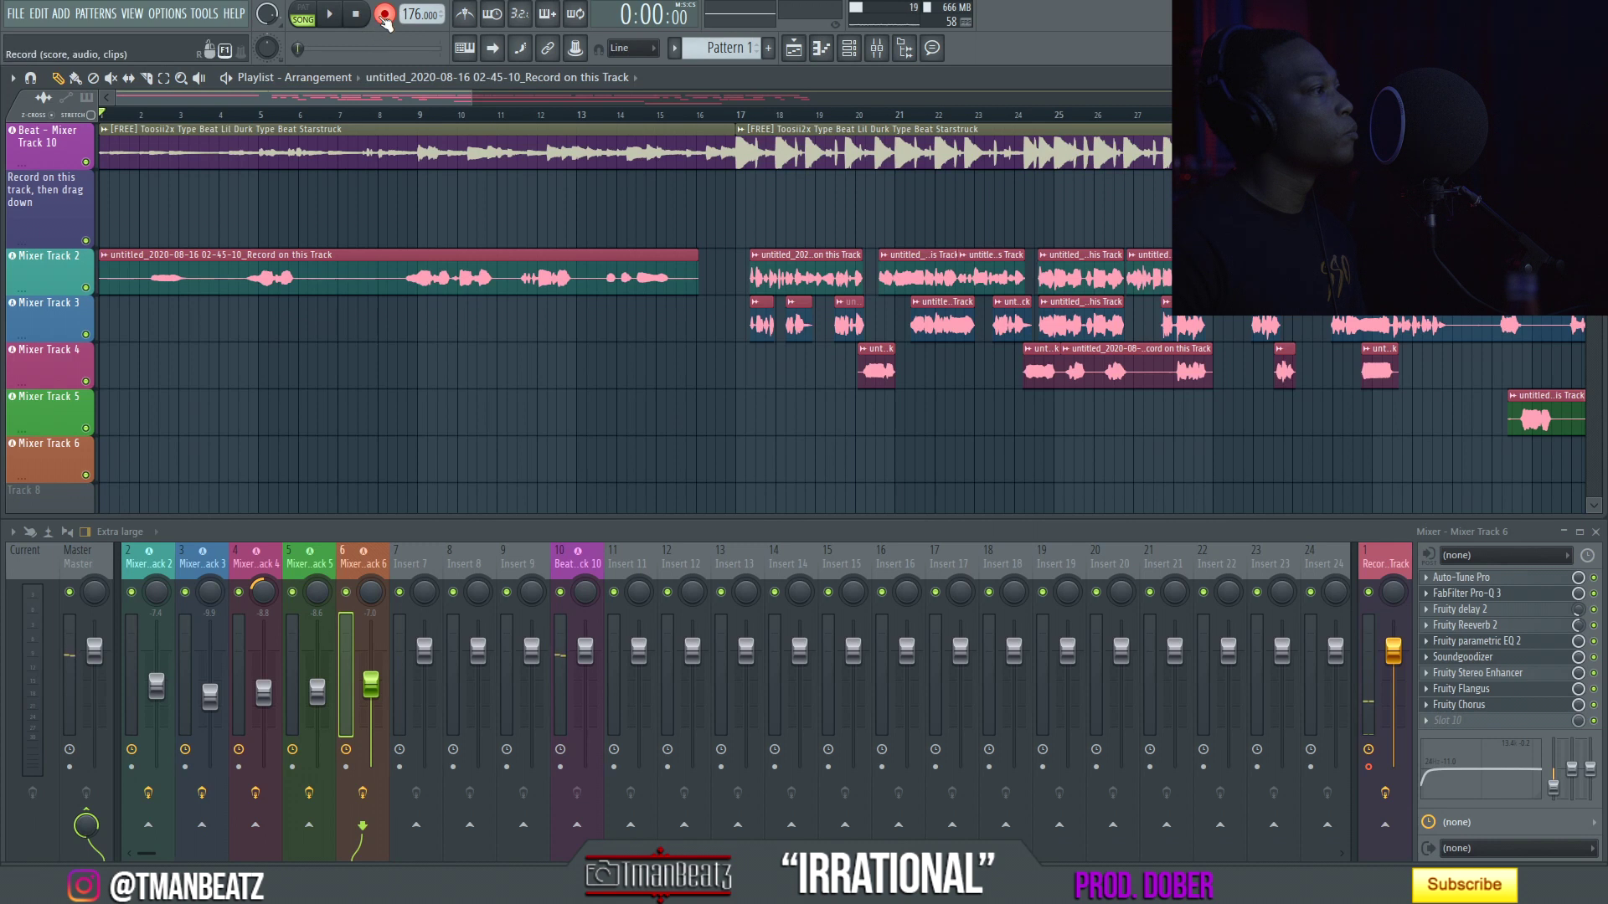
click(386, 14)
Trim the intro take's start to bar 2 during playback and slice the clip between its phrases into five pieces.
key(space)
drag(99, 285, 146, 288)
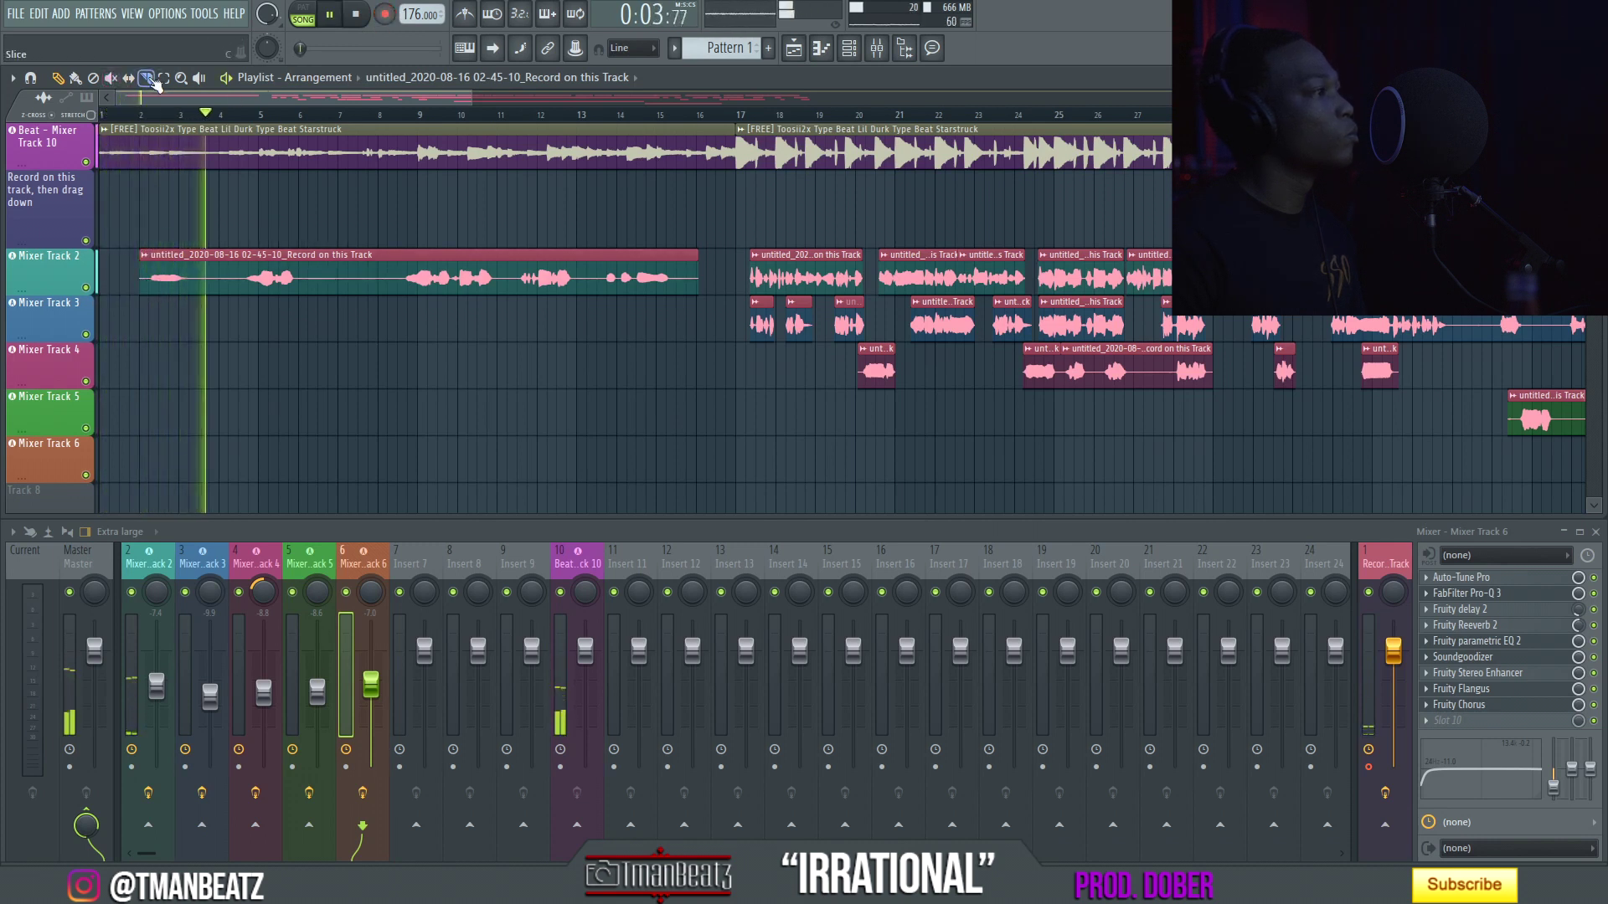
drag(344, 247, 345, 310)
drag(498, 258, 521, 325)
drag(596, 237, 597, 306)
drag(229, 248, 229, 334)
key(p)
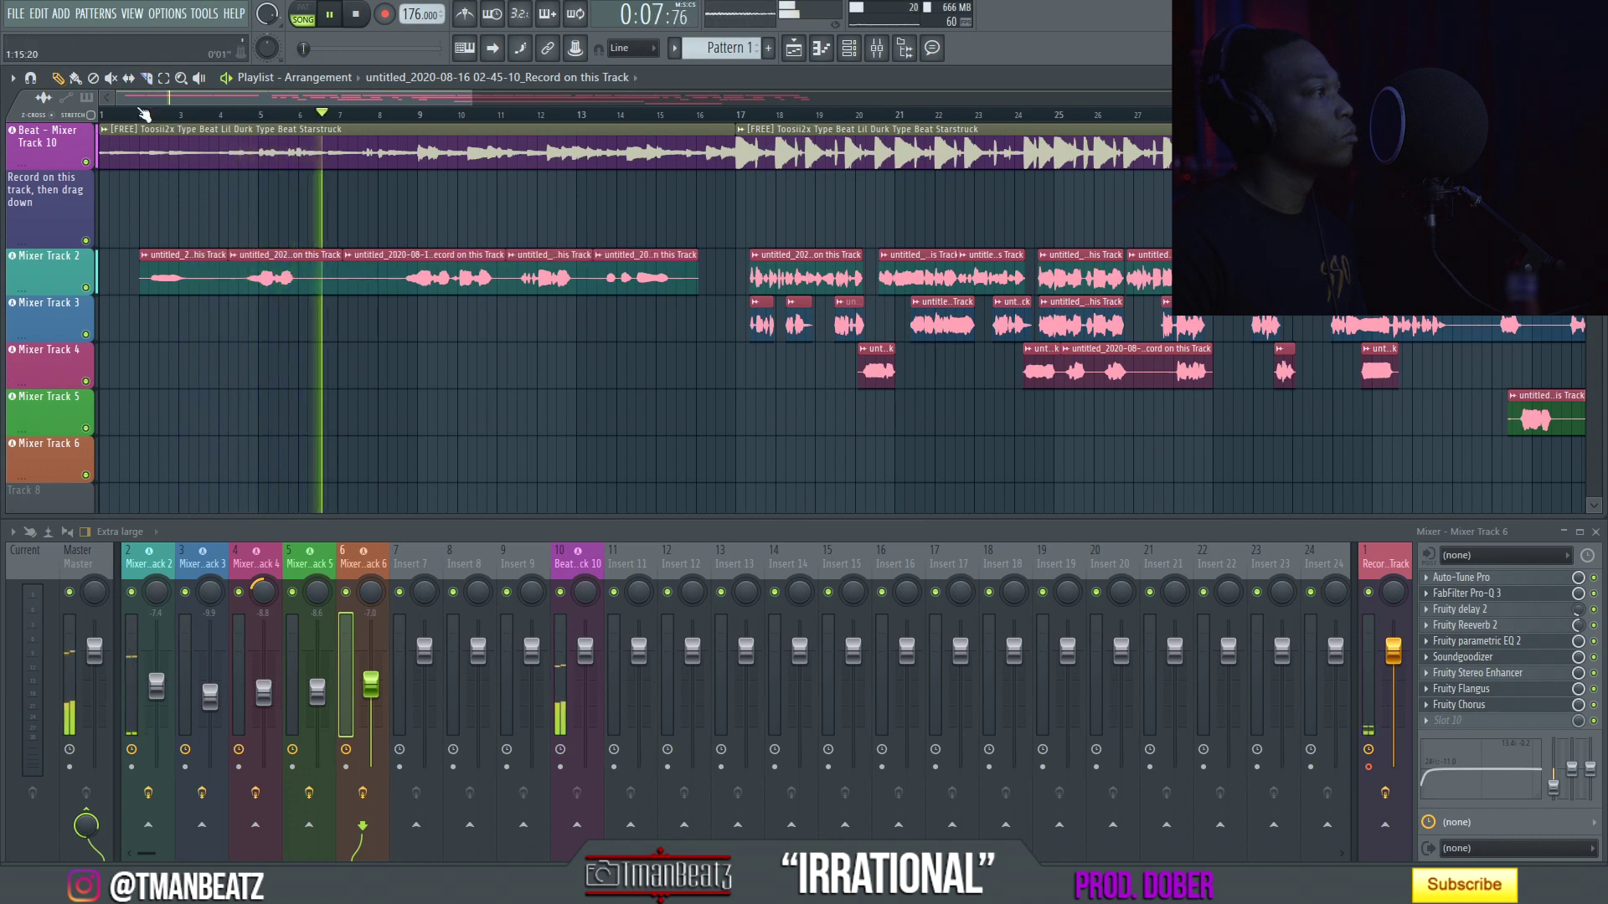
Trim the silent gaps from the starts and ends of the sliced intro clips on Mixer Track 2.
scroll(144, 115, up, 5)
drag(142, 264, 235, 289)
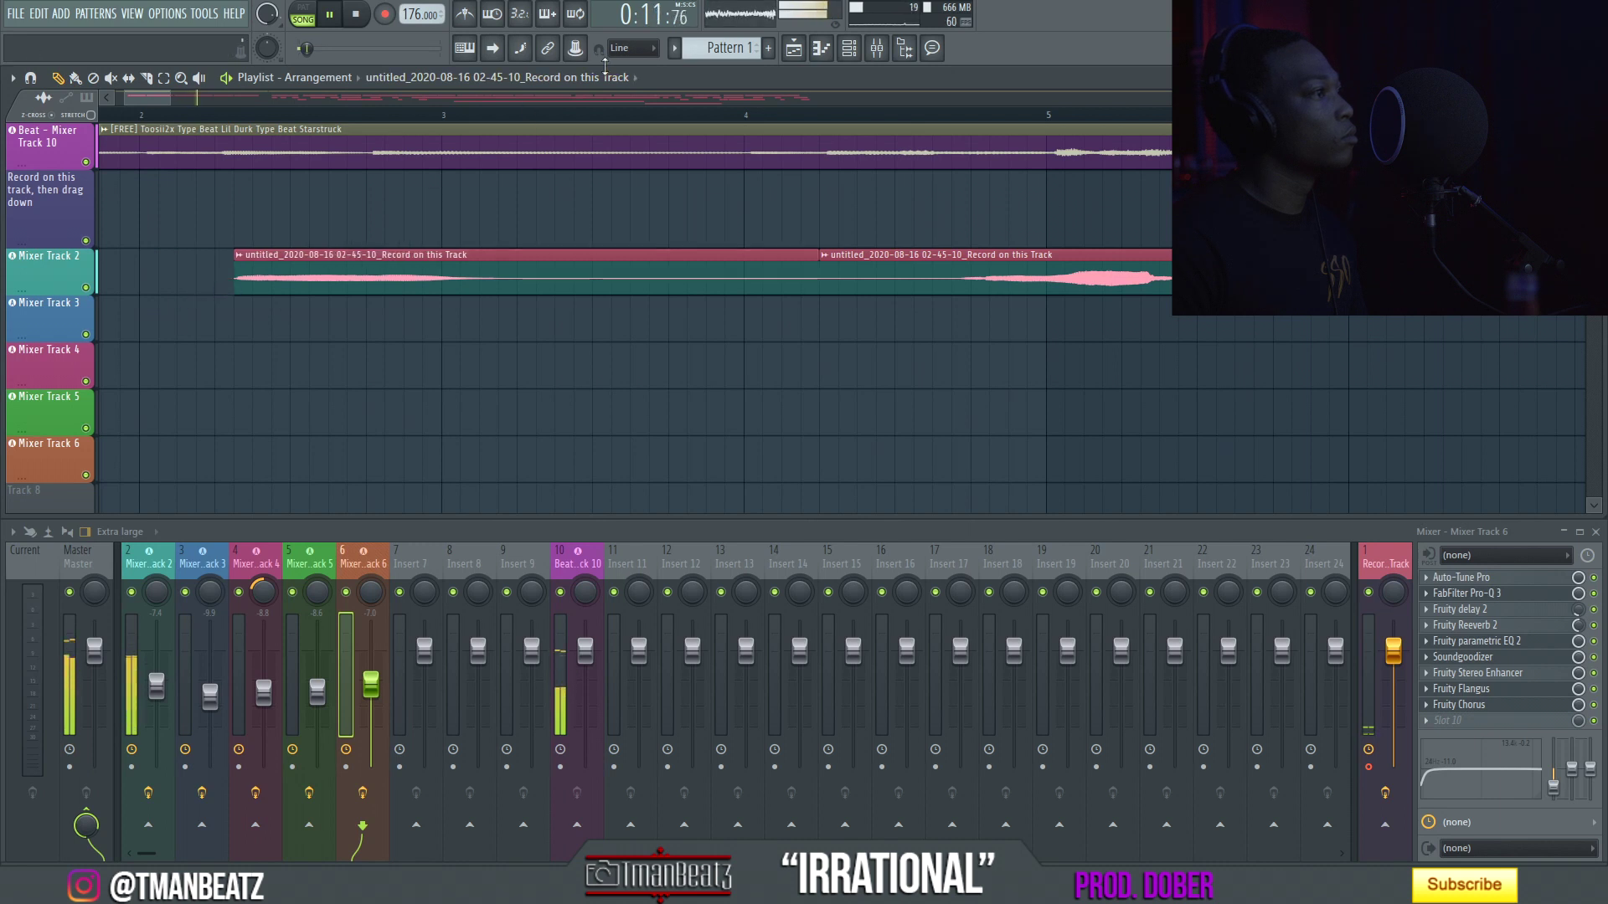
drag(816, 274, 487, 289)
drag(819, 286, 948, 300)
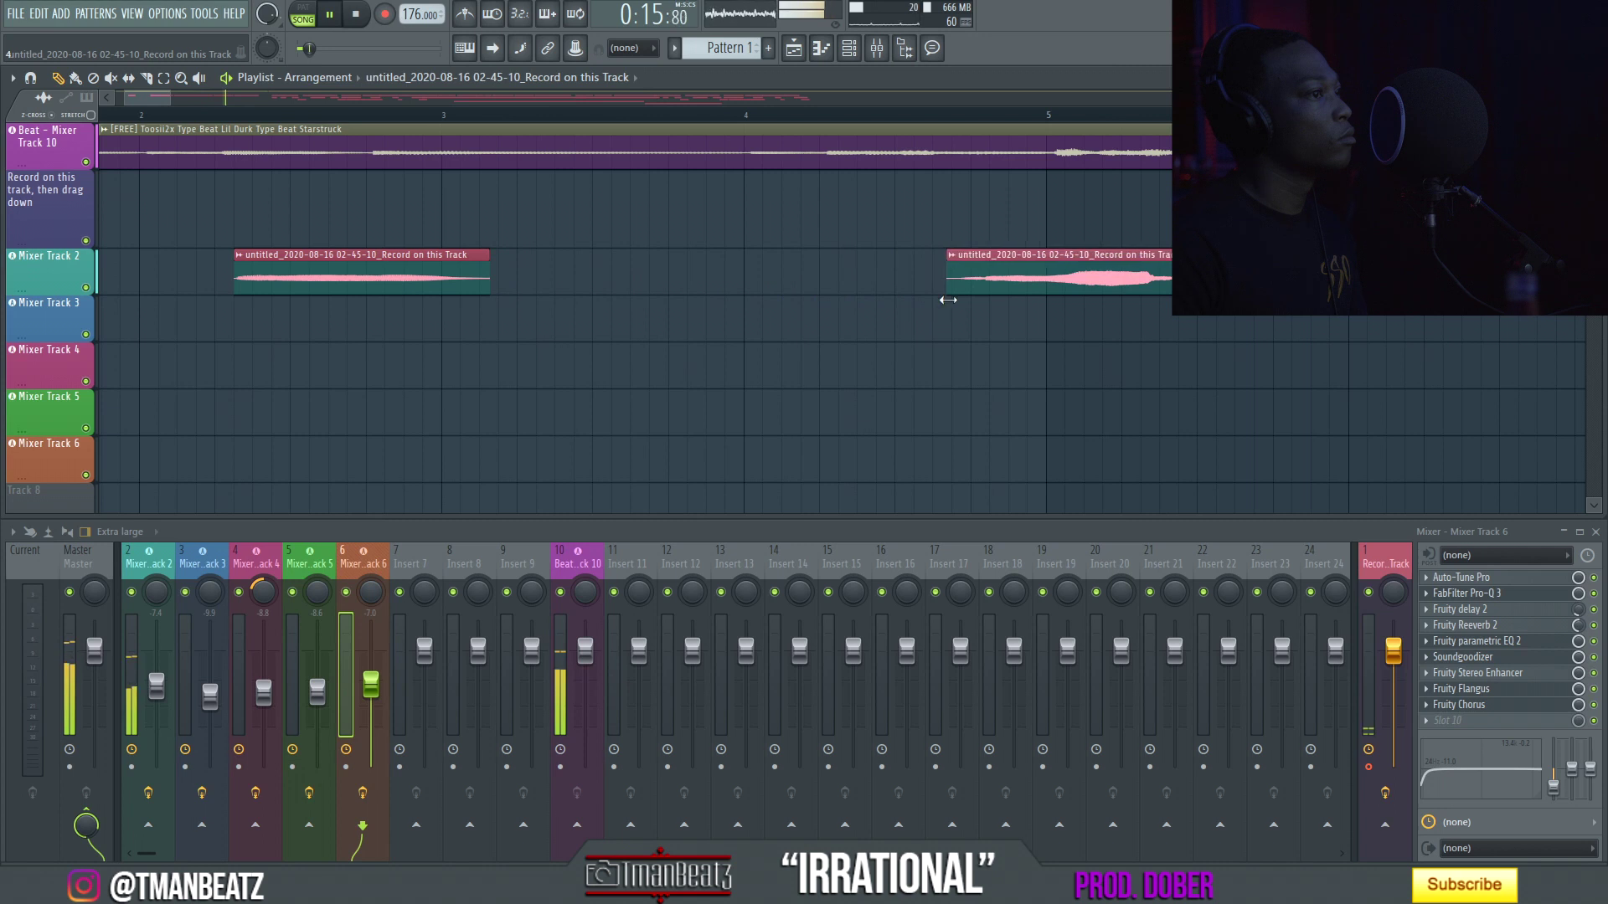
drag(149, 104, 182, 104)
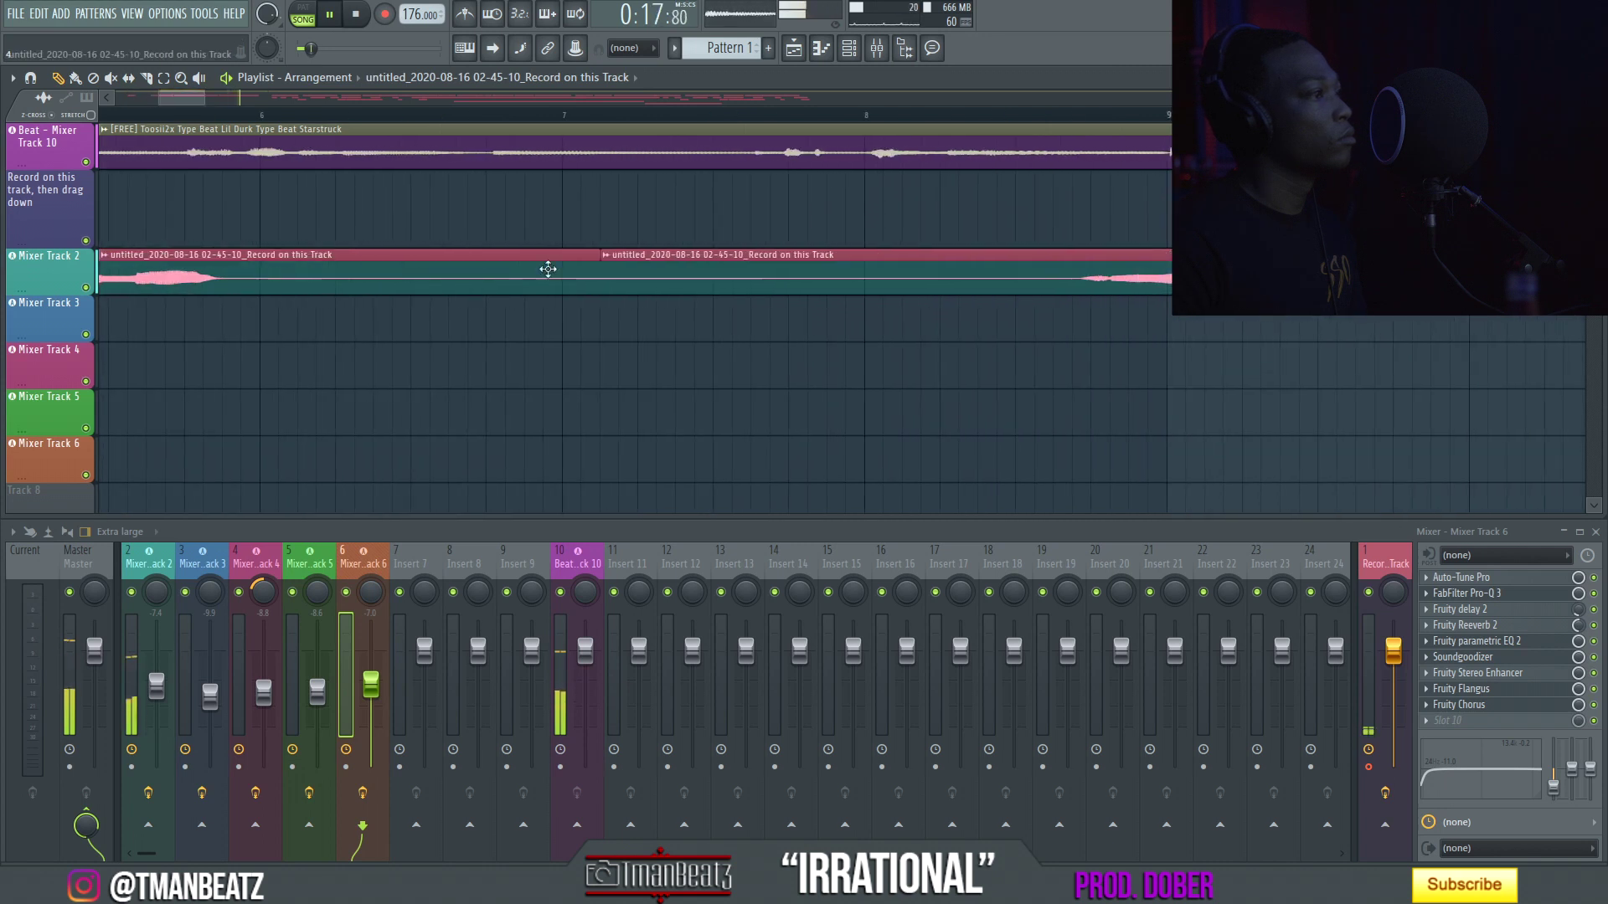
drag(604, 281, 1066, 289)
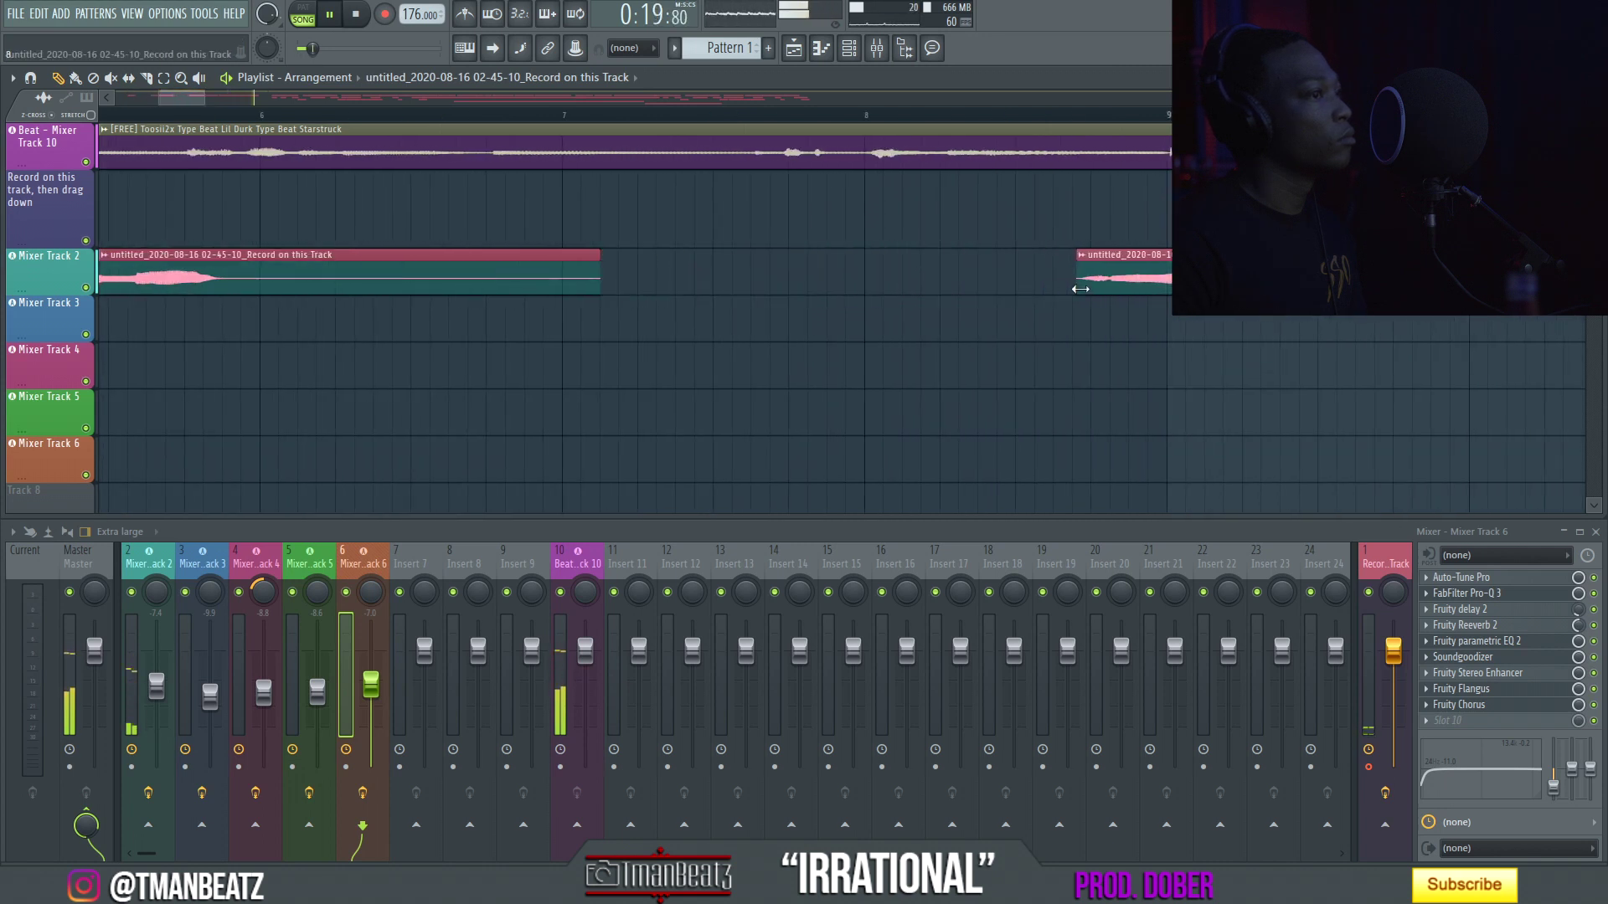
drag(599, 276, 210, 263)
mouse_move(181, 99)
mouse_down()
mouse_move(217, 100)
mouse_move(201, 102)
mouse_up()
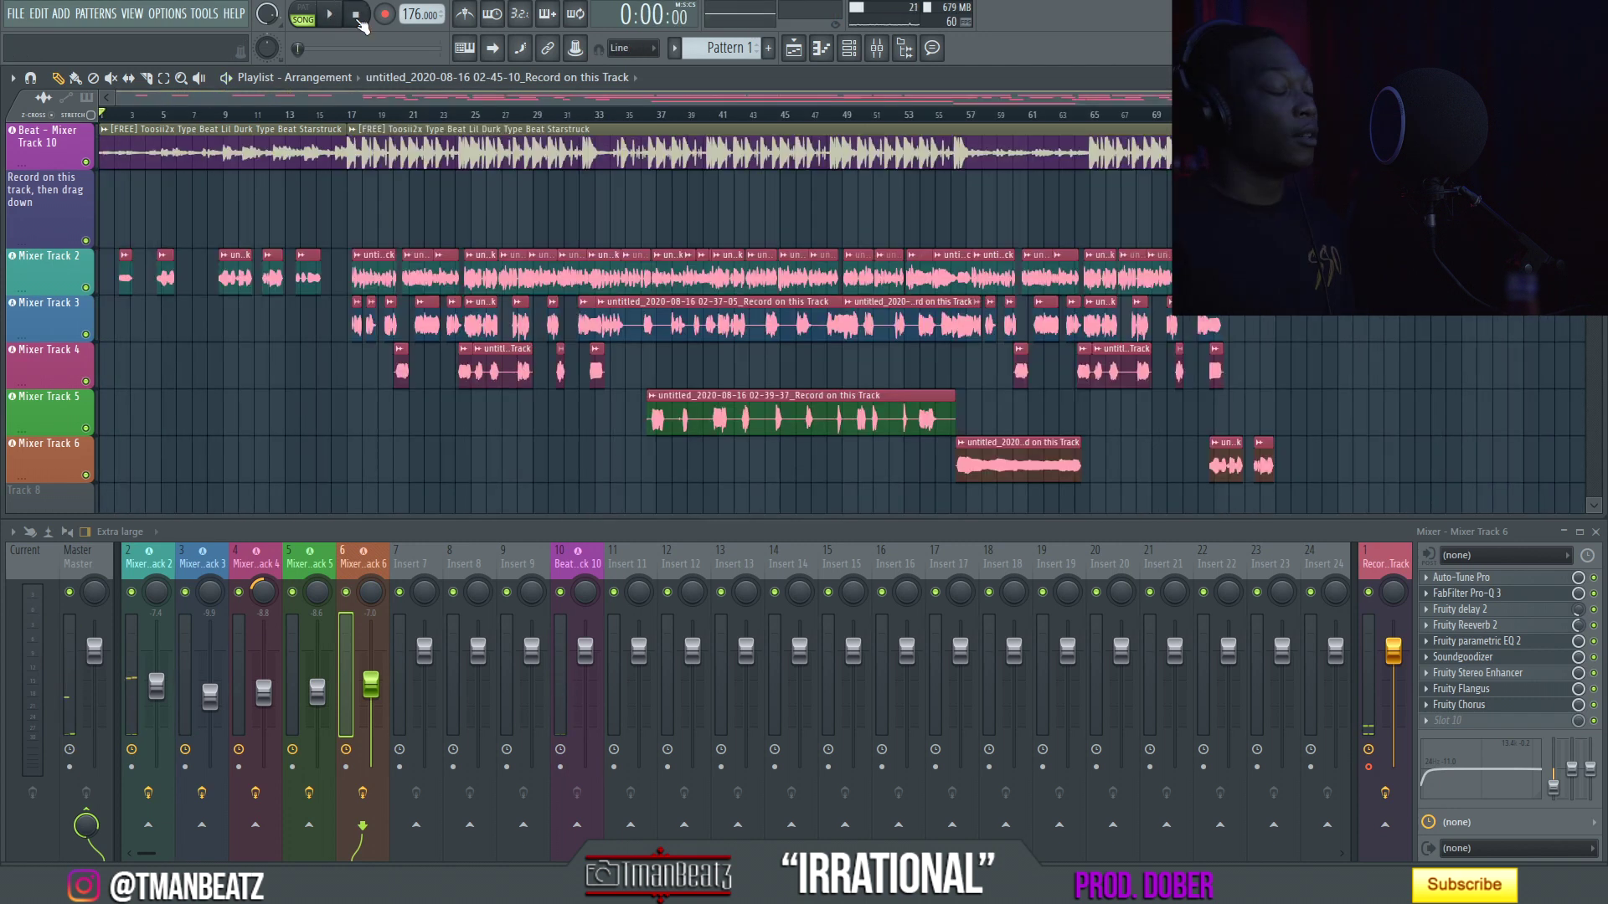
Return to the start of the song and listen through the full arrangement.
click(357, 15)
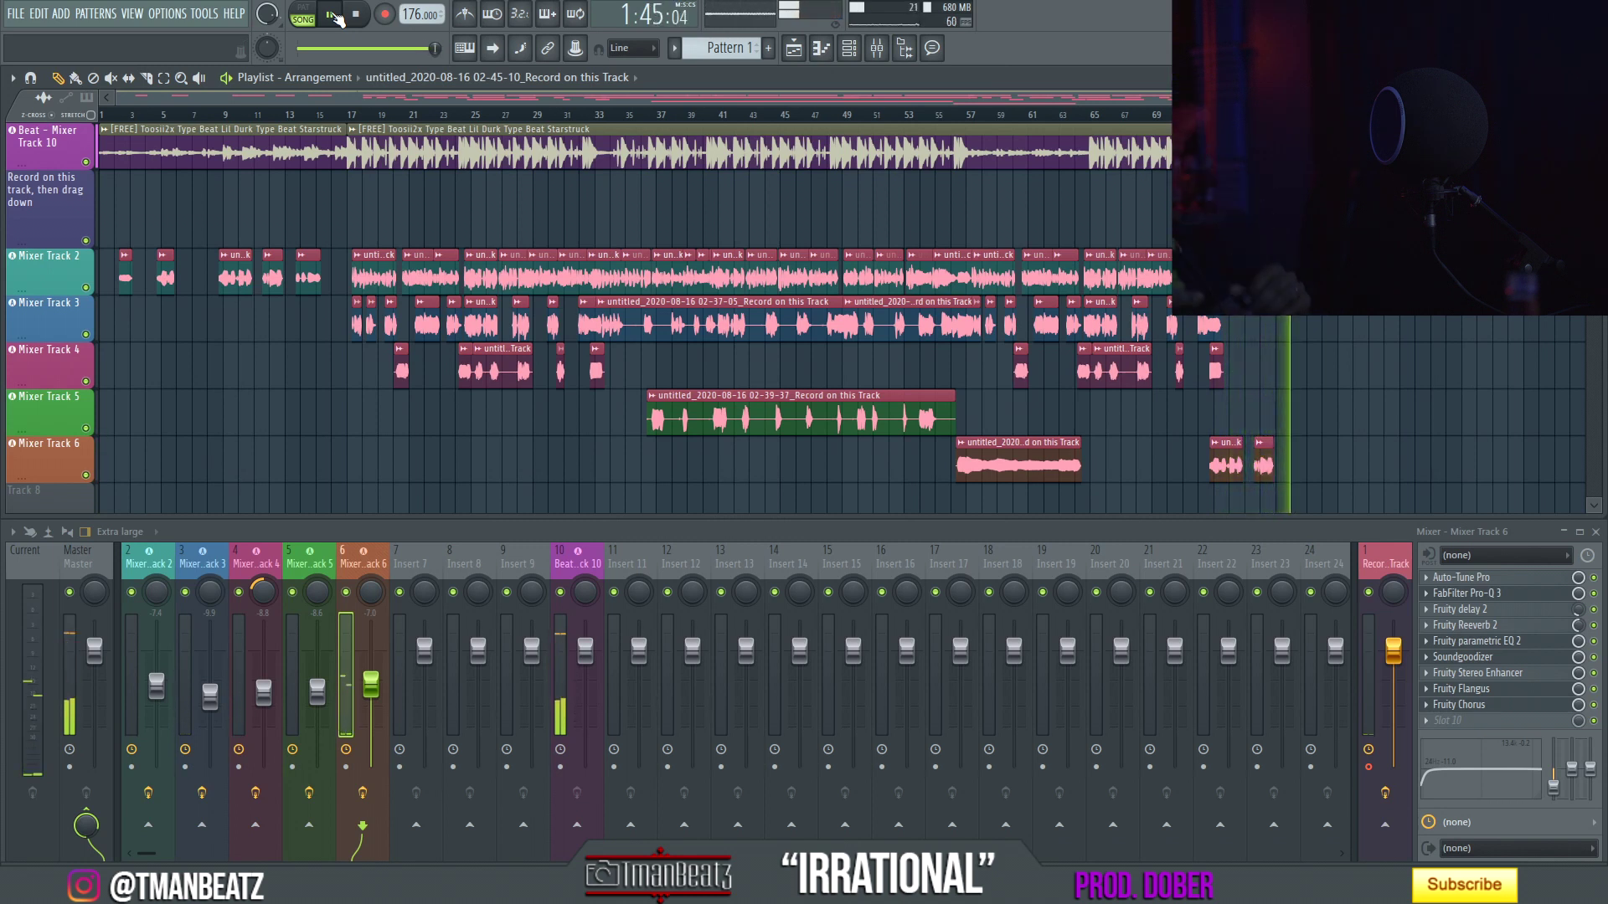
click(334, 16)
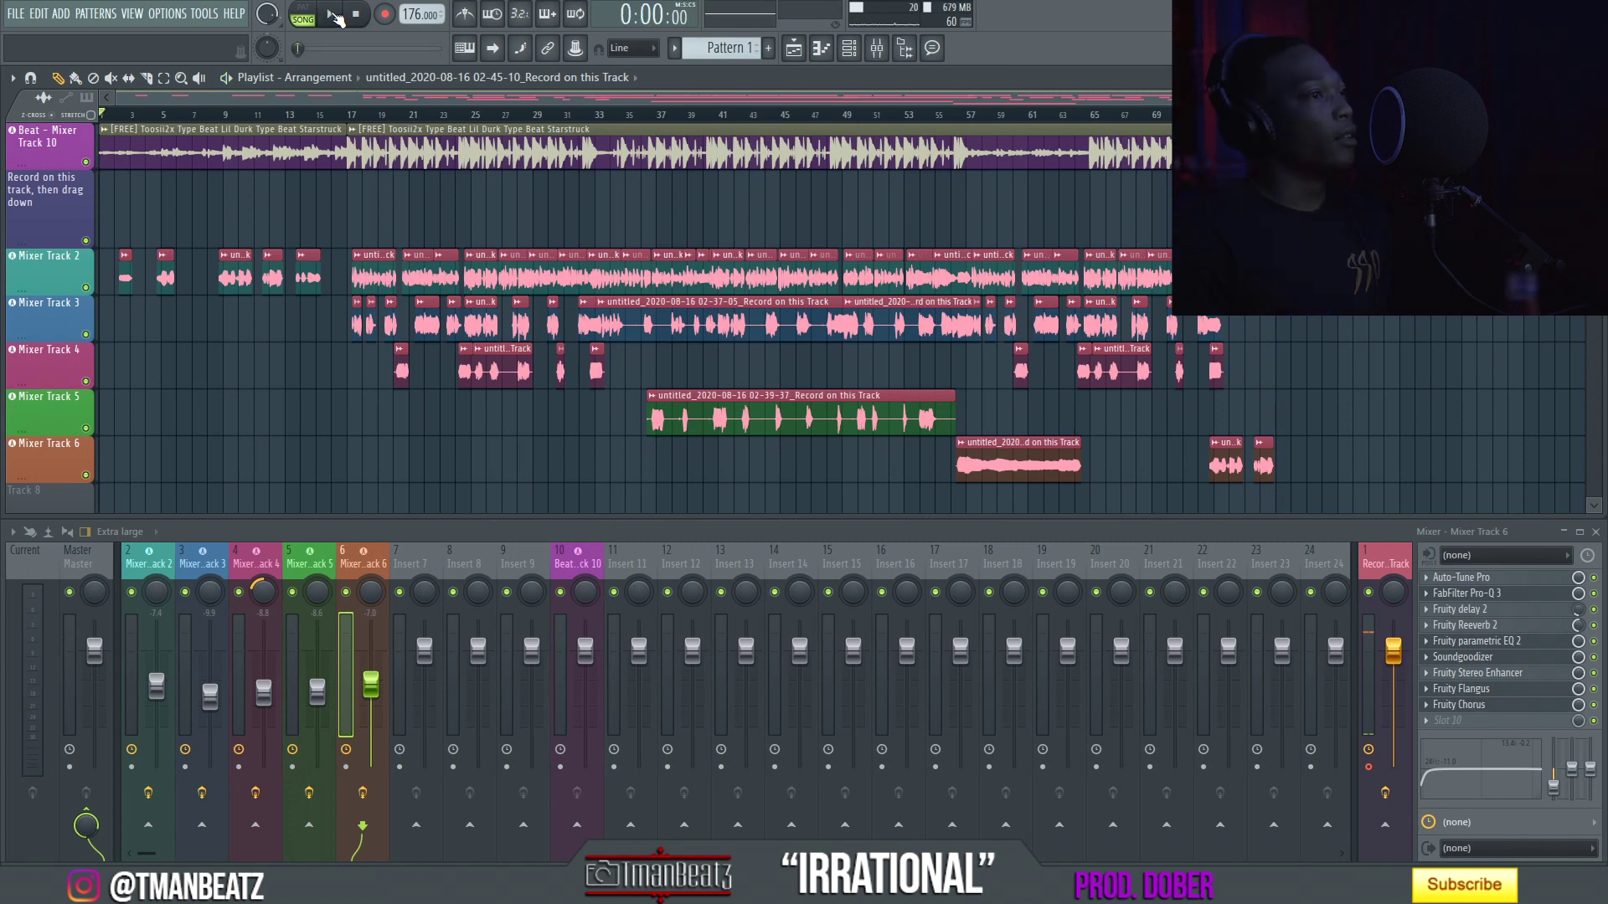